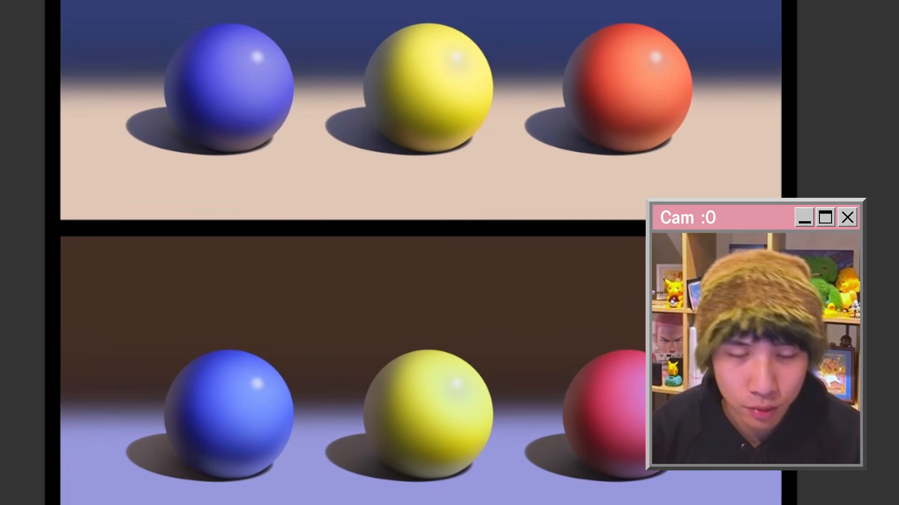
scroll(521, 299, "down", 1)
scroll(581, 245, "up", 1)
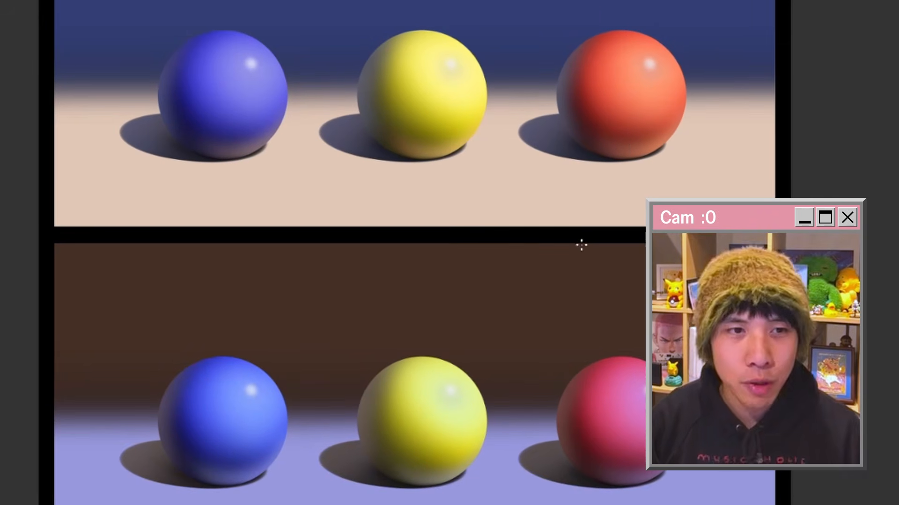
left_click_drag(625, 147, 615, 162)
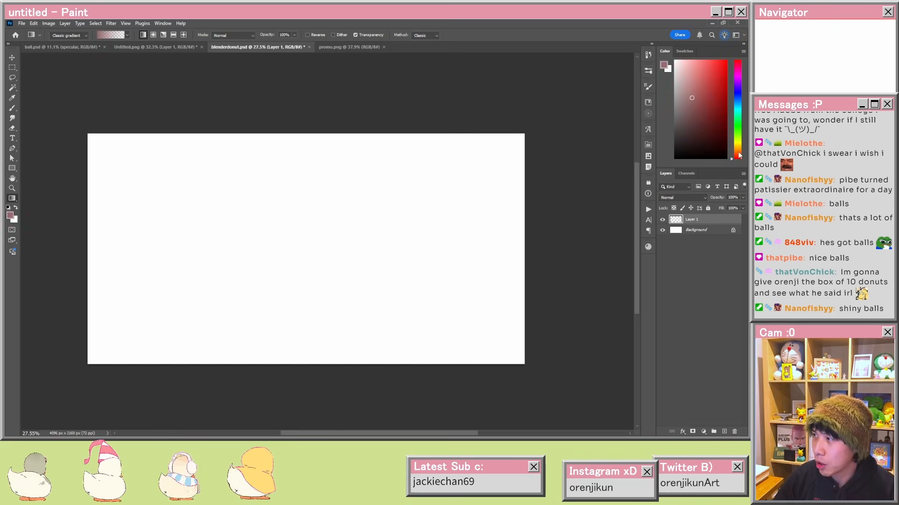
- Fill Layer 1 with tan and add gradients for a blue-violet sky above a soft horizon and a paler foreground
key("alt+BackSpace")
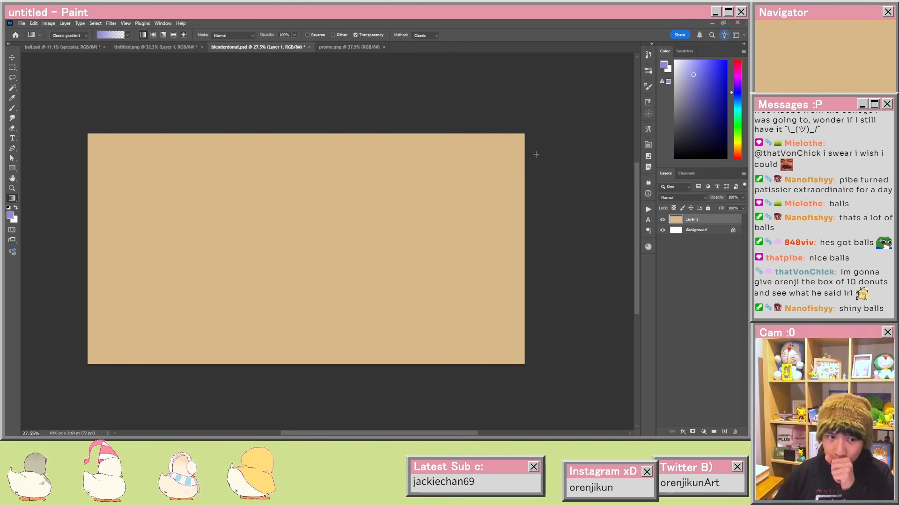
left_click_drag(404, 253, 405, 279)
left_click_drag(293, 271, 293, 365)
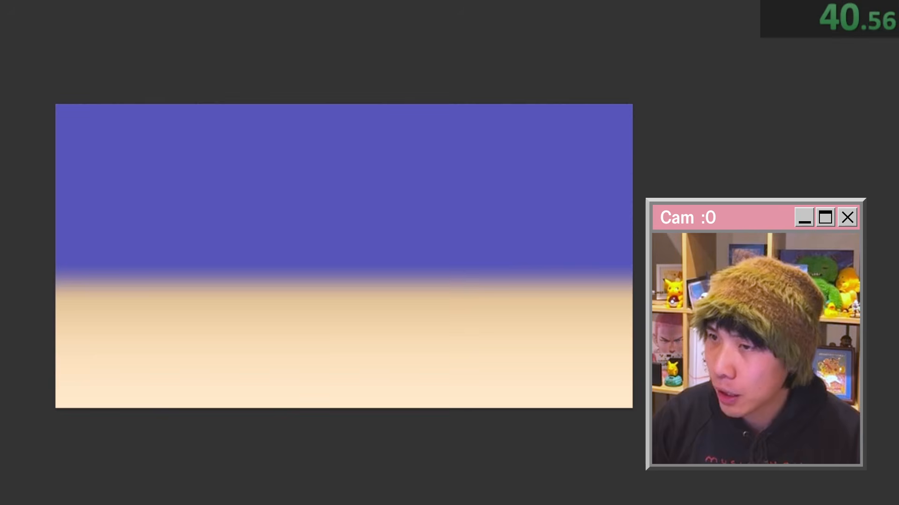
- Draw a solid orange circle across the horizon and sketch a "Light direction (sun)" marker in the canvas's upper-right corner
left_click_drag(279, 205, 385, 310)
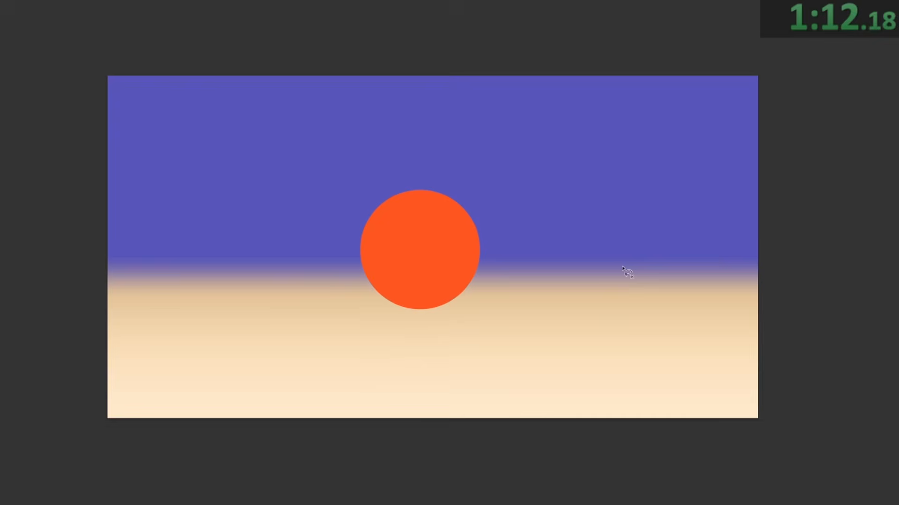
key("ctrl+t")
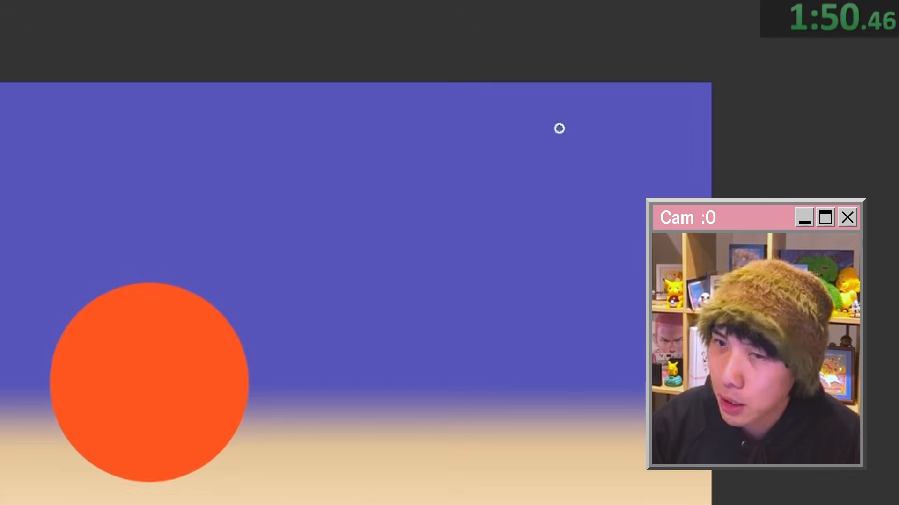
mouse_move(476, 150)
left_mouse_down()
mouse_move(553, 139)
mouse_move(545, 141)
left_mouse_up()
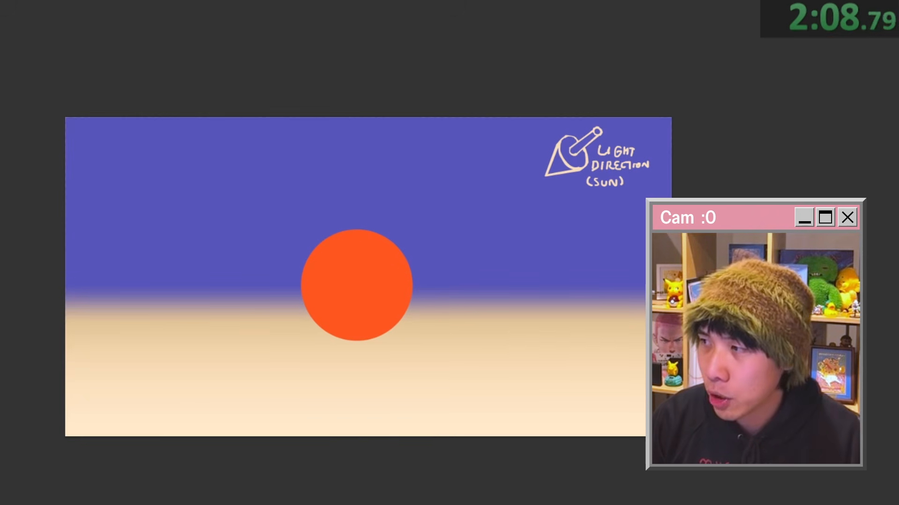
- Skew and flatten the black circle shape behind the ball into an elongated cast shadow extending left along the ground
key("ctrl+t")
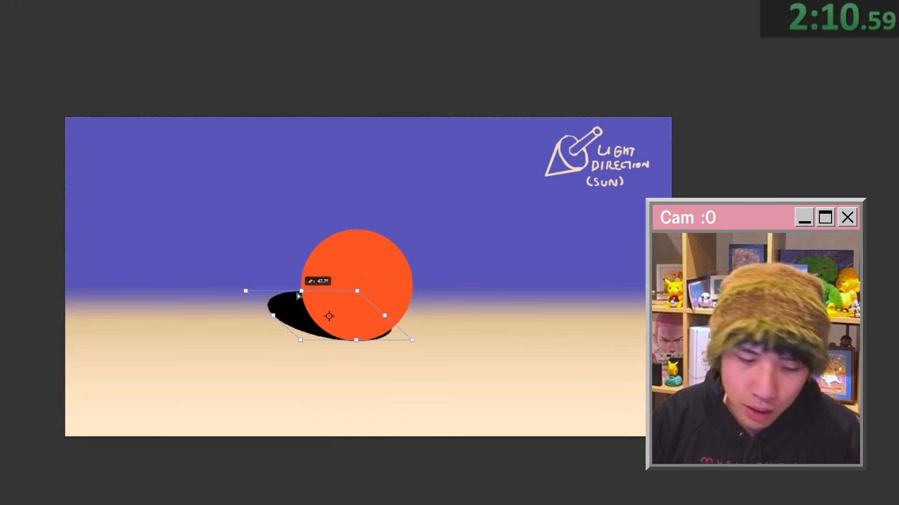
left_click_drag(301, 295, 295, 324)
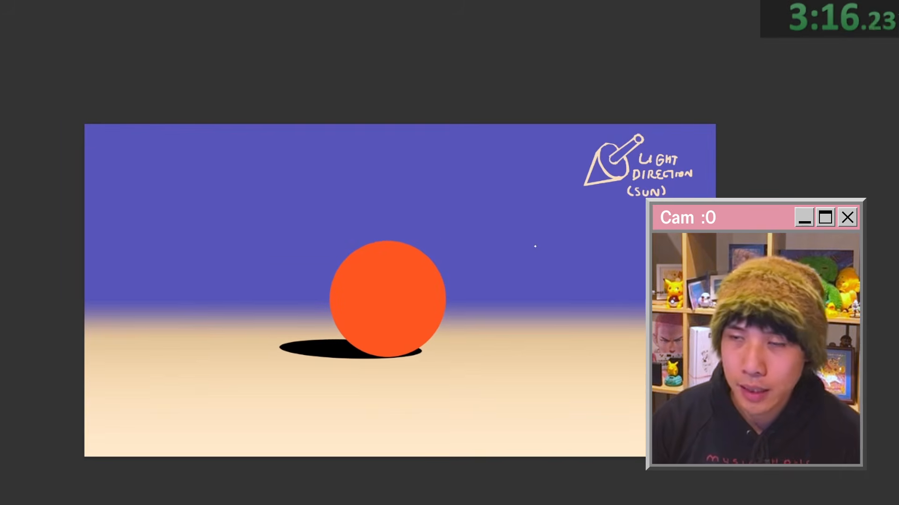
- Soften the far left edge of the black cast shadow with a large soft brush, undoing the first stroke
key("bracketright")
key("bracketright")
key("bracketright")
key("bracketright")
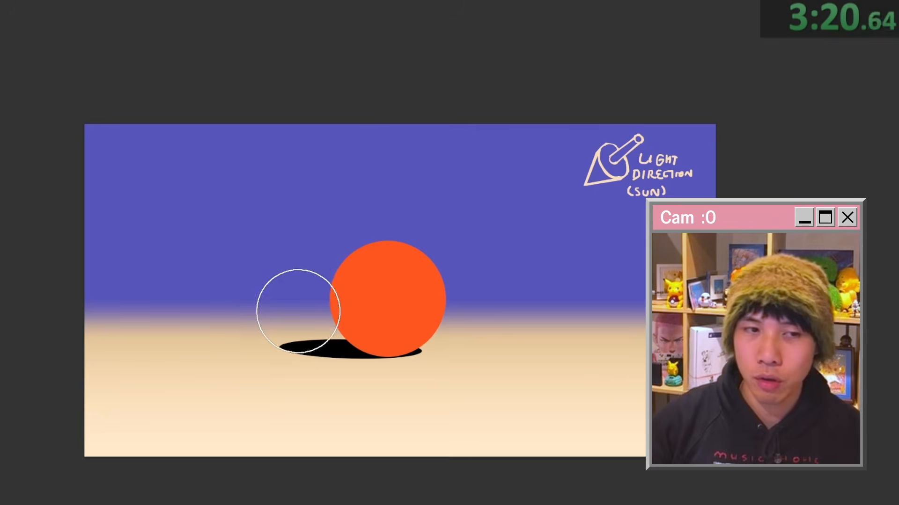
left_click_drag(278, 313, 301, 311)
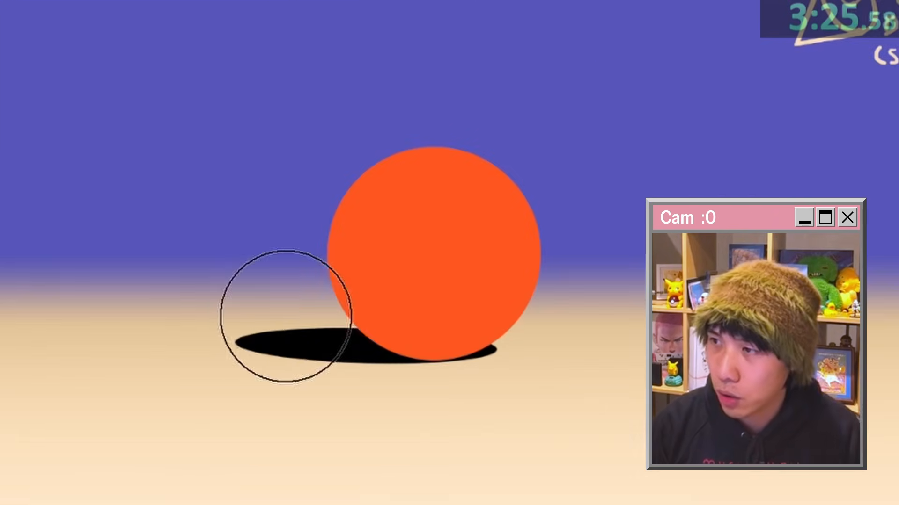
key("bracketleft")
key("bracketleft")
key("ctrl+z")
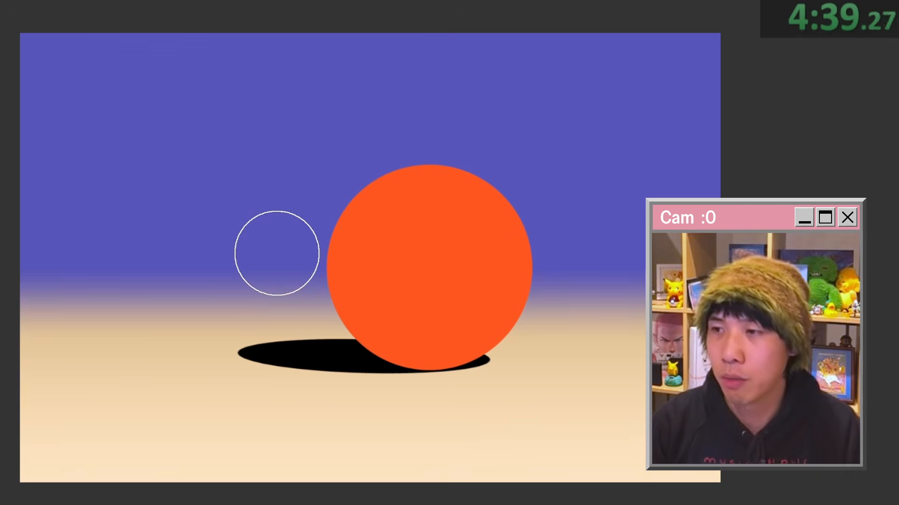
left_click_drag(351, 344, 267, 359)
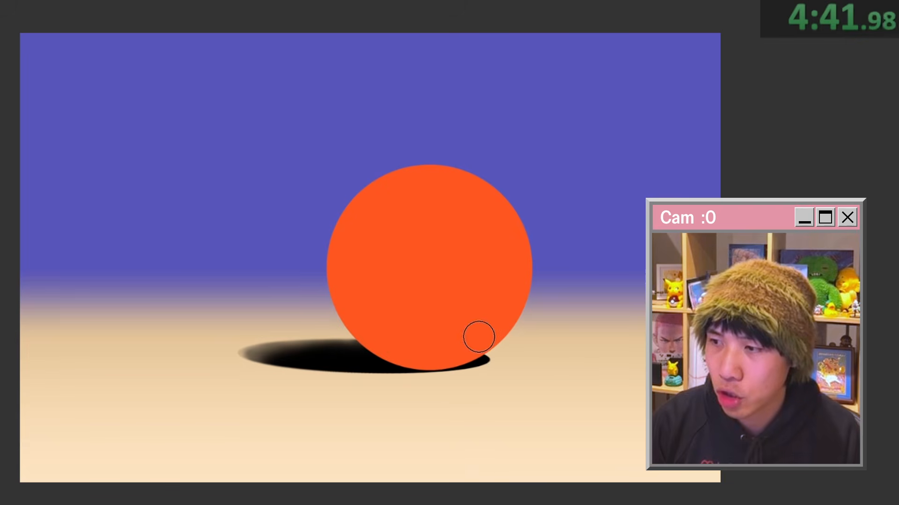
- Tint the cast shadow with dark sky blue toward its far end, keeping it near-black beneath the ball
scroll(478, 366, "up", 5)
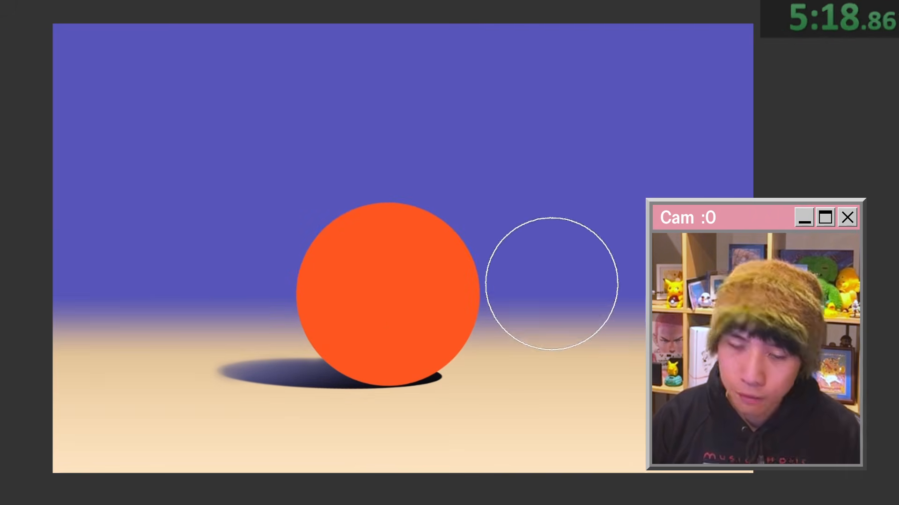
scroll(524, 332, "up", 3)
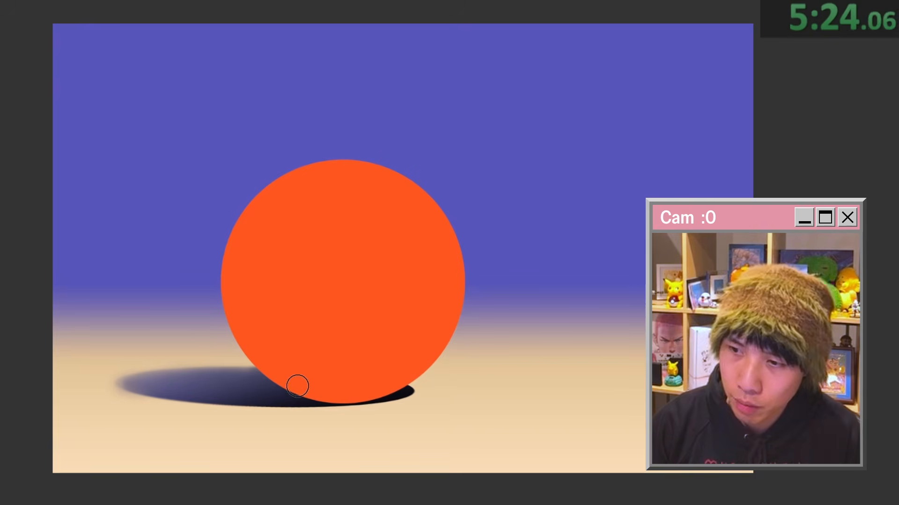
scroll(397, 380, "up", 4)
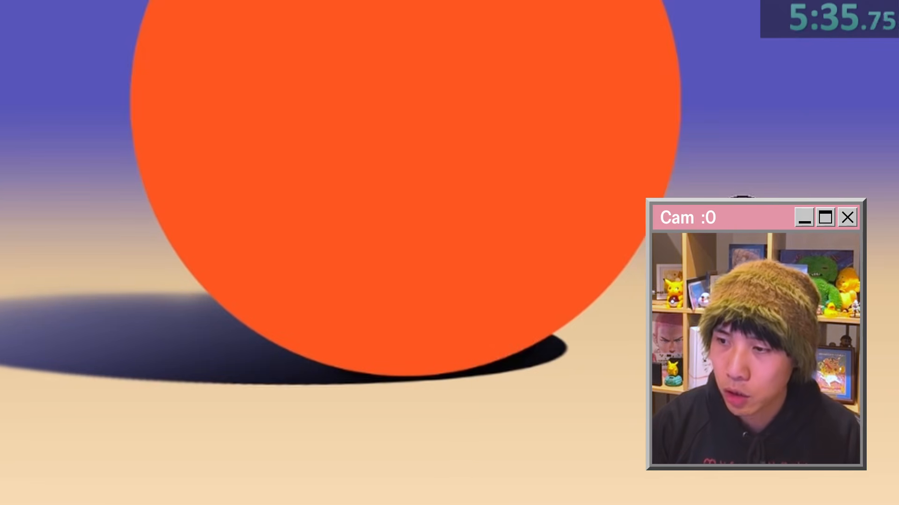
key("ctrl+0")
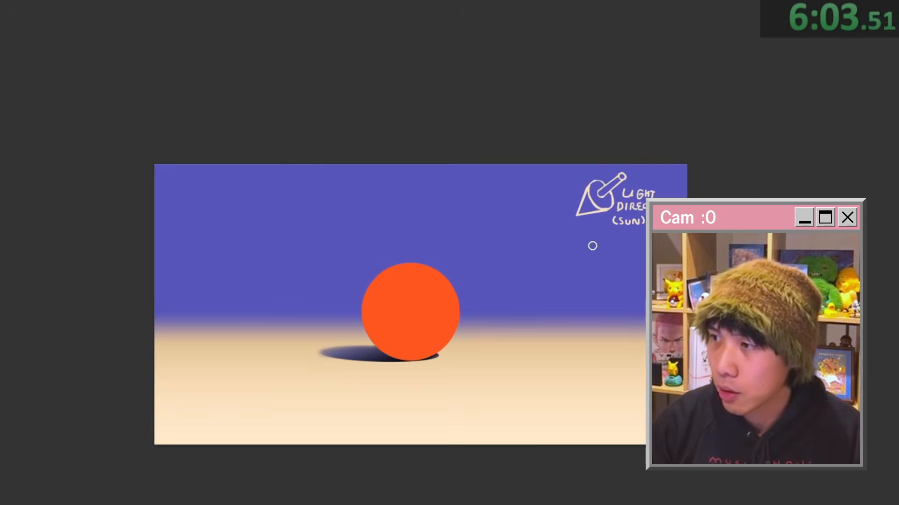
- Shade the ball's left and lower sides with a soft black falloff, leaving the sun-facing upper right orange
left_click_drag(591, 245, 487, 275)
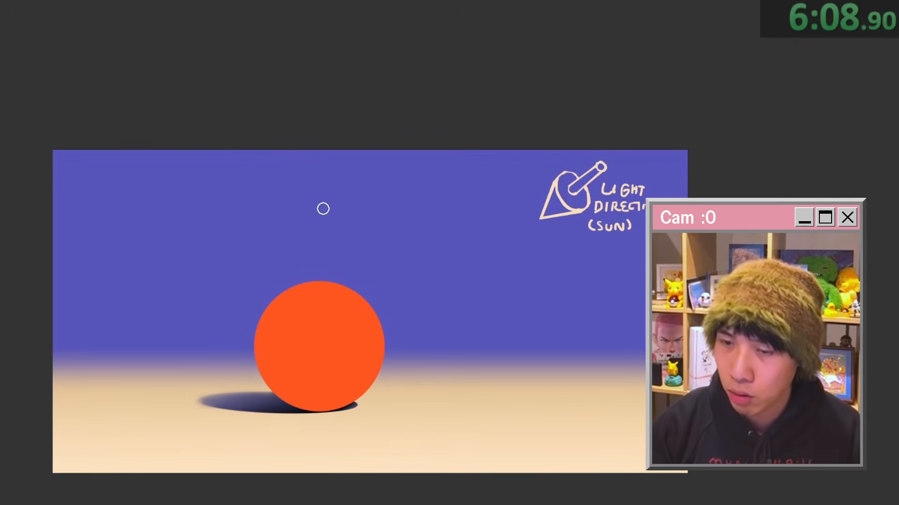
mouse_move(259, 338)
left_mouse_down()
mouse_move(379, 409)
mouse_move(578, 369)
left_mouse_up()
left_click_drag(398, 359, 525, 361)
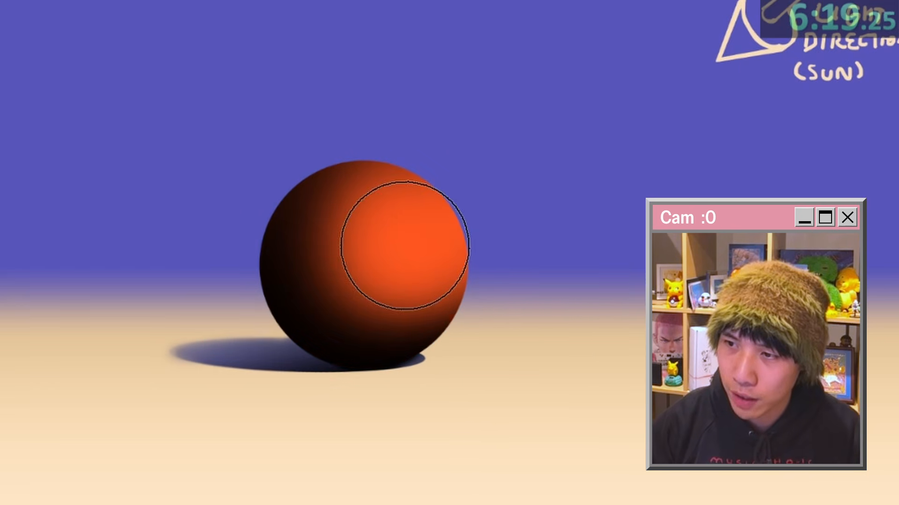
mouse_move(404, 246)
left_mouse_down()
mouse_move(389, 236)
mouse_move(445, 314)
left_mouse_up()
key("ctrl+z")
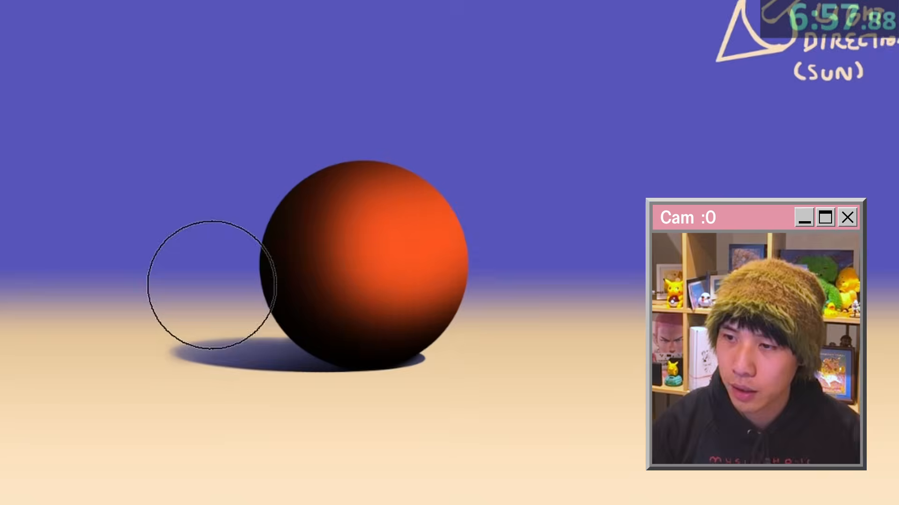
left_click_drag(207, 280, 272, 281)
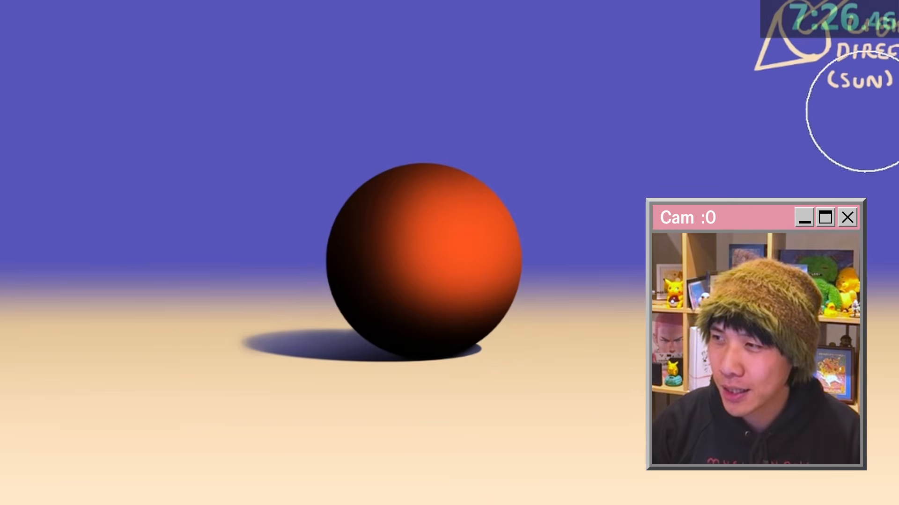
- Build up brighter orange light over the ball's sun-facing side with large soft strokes, narrowing the dark left and lower rim
scroll(495, 193, "up", 2)
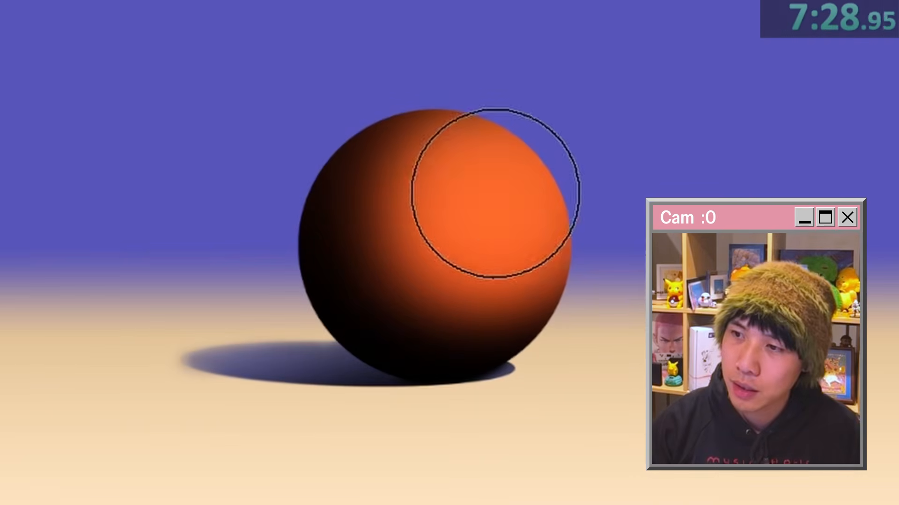
key("ctrl+z")
mouse_move(487, 206)
left_mouse_down()
mouse_move(445, 211)
mouse_move(430, 244)
mouse_move(538, 184)
left_mouse_up()
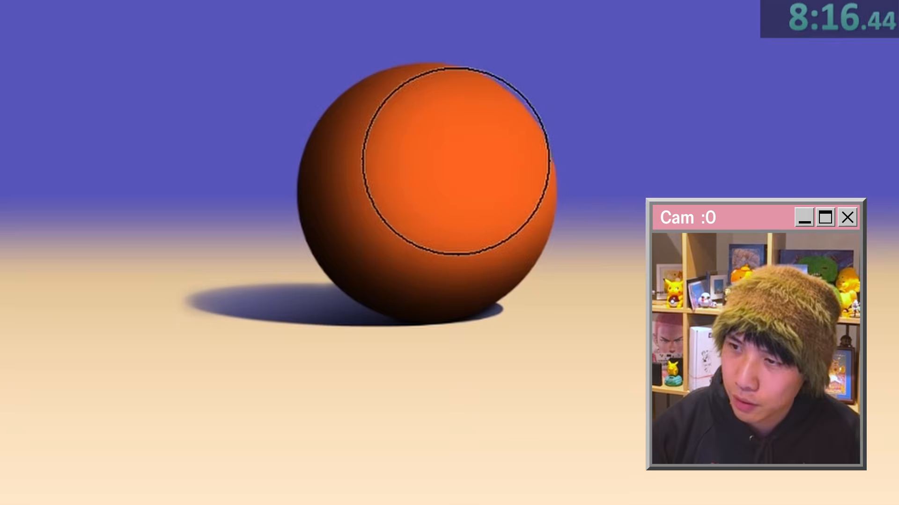
mouse_move(455, 160)
left_mouse_down()
mouse_move(482, 157)
mouse_move(486, 145)
left_mouse_up()
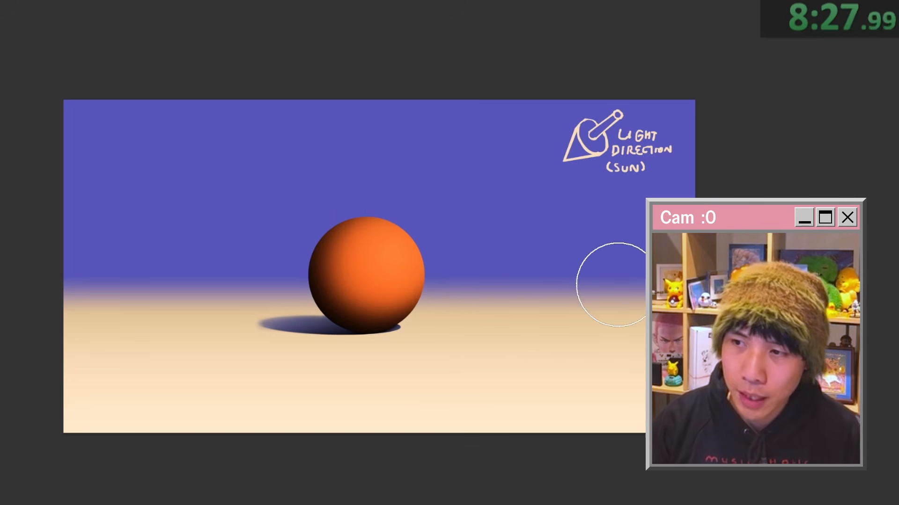
left_click_drag(499, 293, 540, 289)
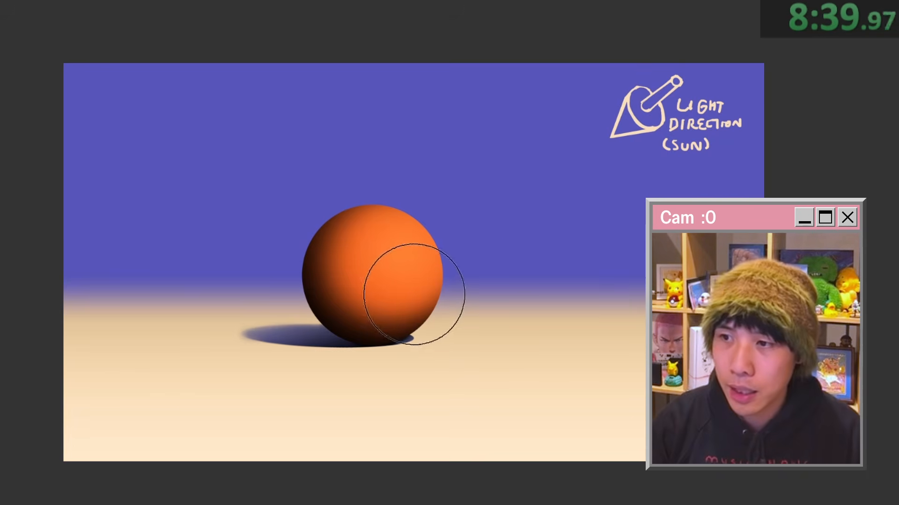
left_click_drag(336, 368, 314, 365)
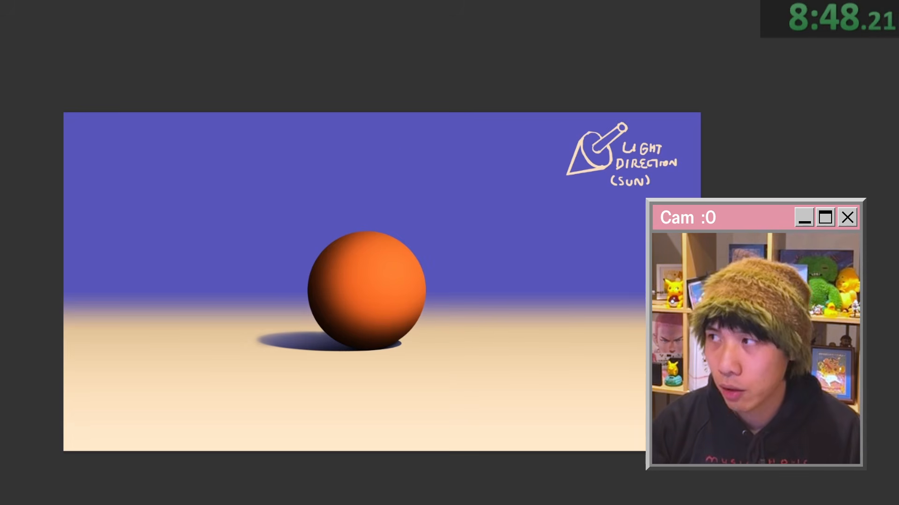
- Paint soft bluish sky light onto the left shadow side of the ball
scroll(345, 325, "up", 4)
mouse_move(217, 208)
left_mouse_down()
mouse_move(493, 169)
mouse_move(486, 174)
left_mouse_up()
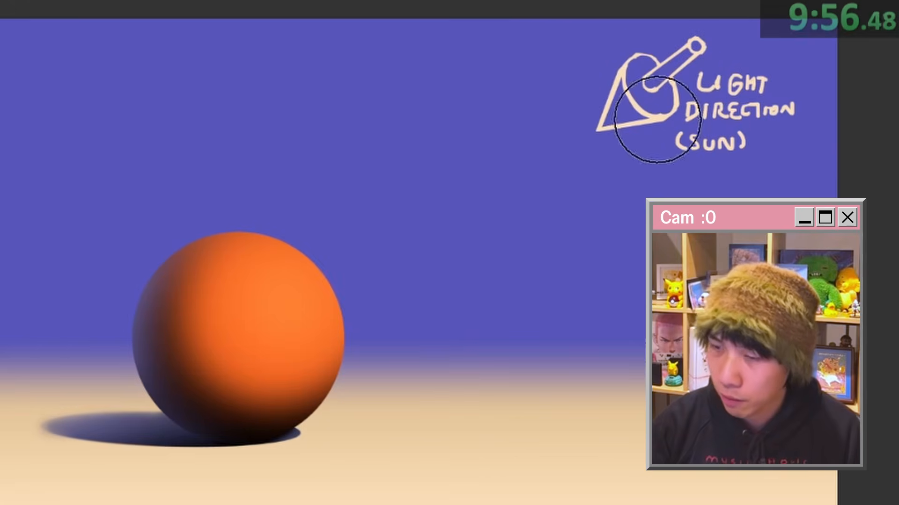
- Sketch a dashed cream light ray from the sun marker to the ground, with an arrow bouncing up into the ball's underside
left_click_drag(618, 173, 600, 188)
left_click_drag(574, 212, 490, 286)
left_click_drag(475, 302, 460, 314)
left_click_drag(448, 327, 398, 370)
left_click_drag(389, 378, 328, 430)
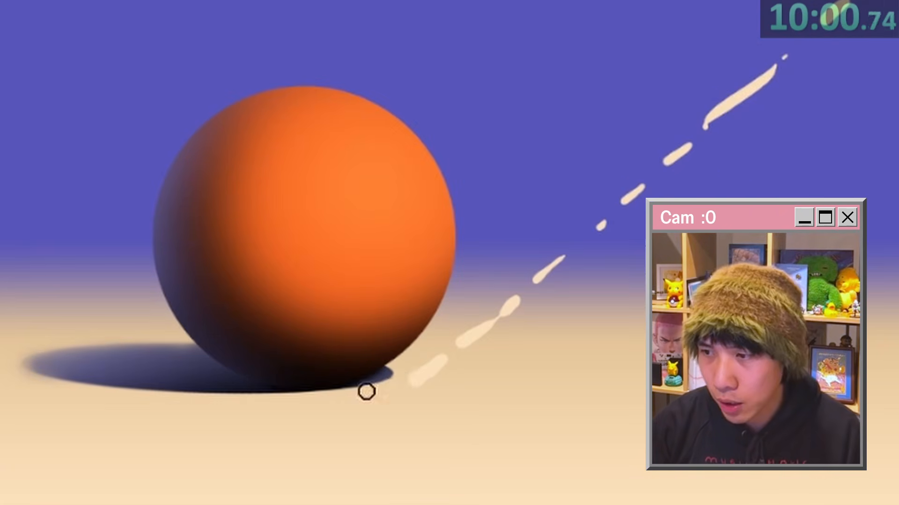
left_click_drag(408, 379, 370, 351)
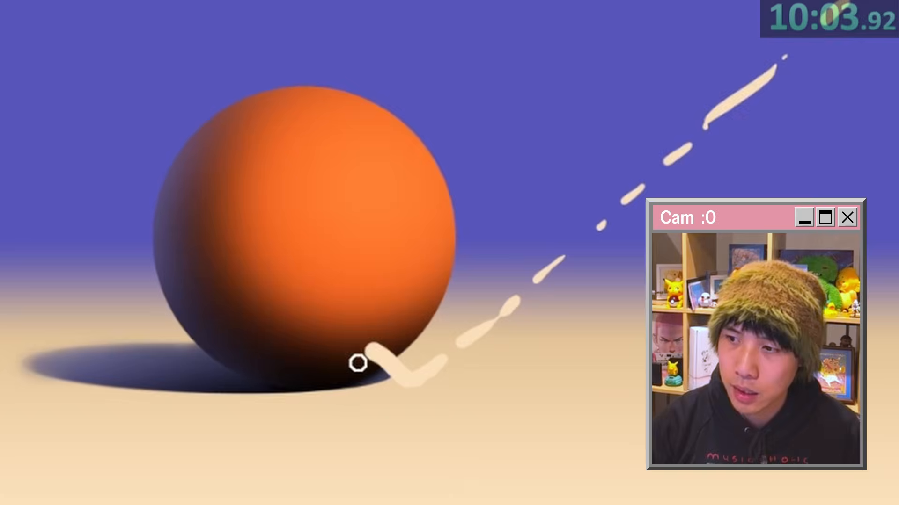
left_click_drag(353, 385, 368, 352)
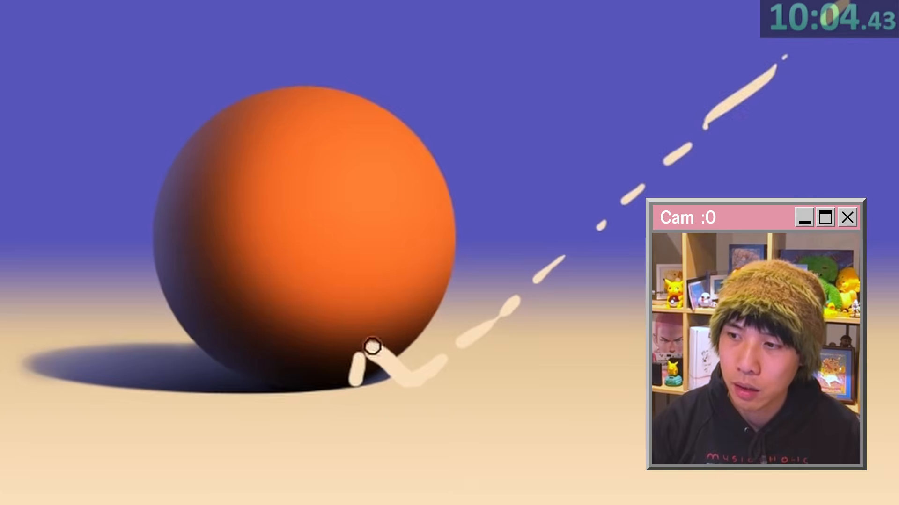
left_click_drag(431, 401, 488, 409)
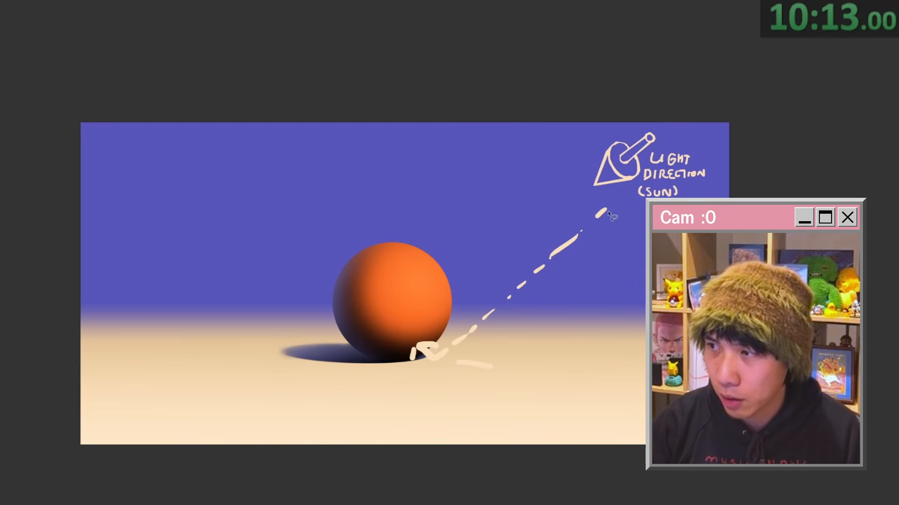
- Lasso the dashed light ray and bounce arrow sketch and delete it
mouse_move(609, 201)
left_mouse_down()
mouse_move(355, 384)
mouse_move(467, 438)
left_mouse_up()
key("Delete")
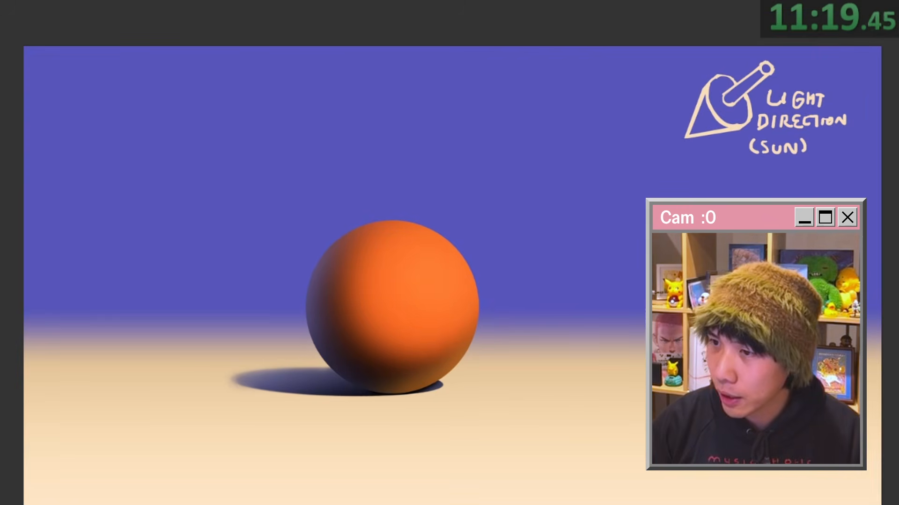
- Warm the ball's sunlit upper-right area with a soft yellow-orange glow
left_click(431, 281)
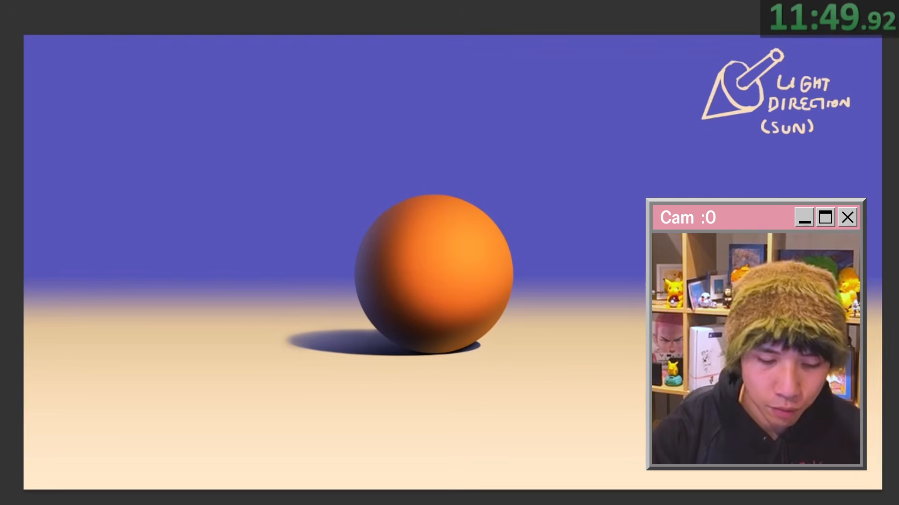
scroll(655, 341, "up", 1)
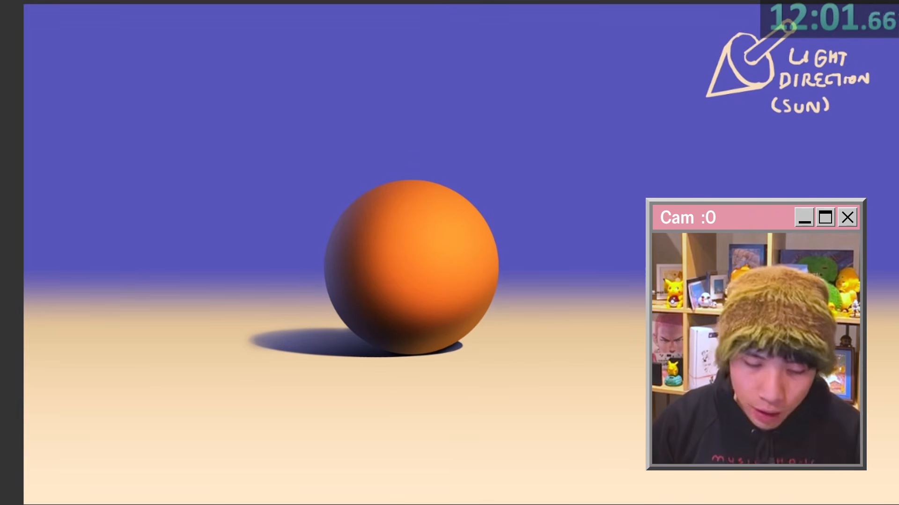
- Sketch an occlusion diagram beside the ball: black ground line and curve, a white ray bouncing between them, and a soft black shadow smear
scroll(533, 261, "up", 1)
mouse_move(426, 215)
left_mouse_down()
mouse_move(236, 336)
mouse_move(628, 345)
left_mouse_up()
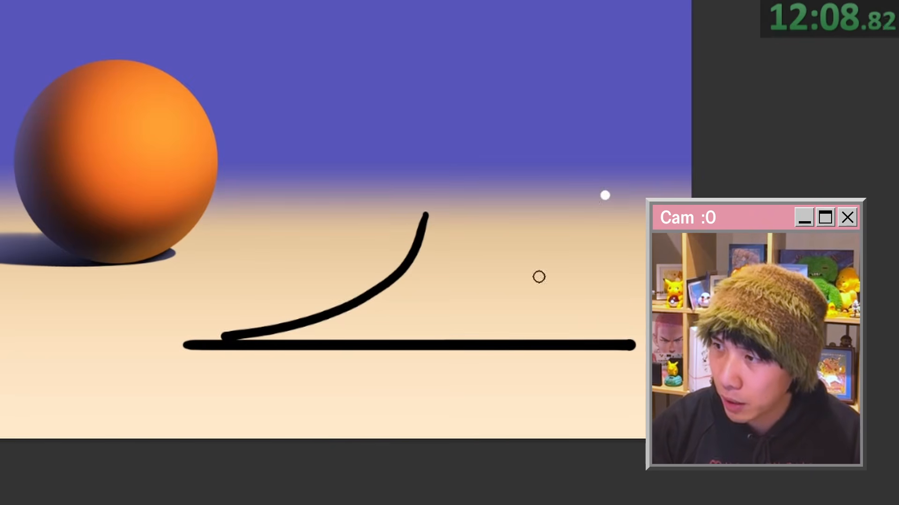
mouse_move(605, 195)
left_mouse_down()
mouse_move(310, 327)
mouse_move(241, 344)
left_mouse_up()
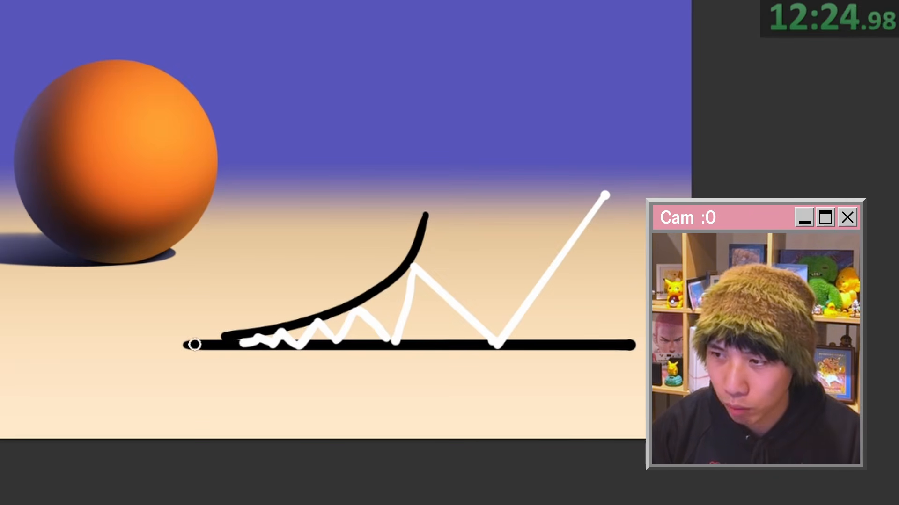
mouse_move(204, 381)
left_mouse_down()
mouse_move(186, 387)
mouse_move(315, 391)
mouse_move(222, 379)
mouse_move(244, 382)
mouse_move(212, 382)
mouse_move(340, 387)
left_mouse_up()
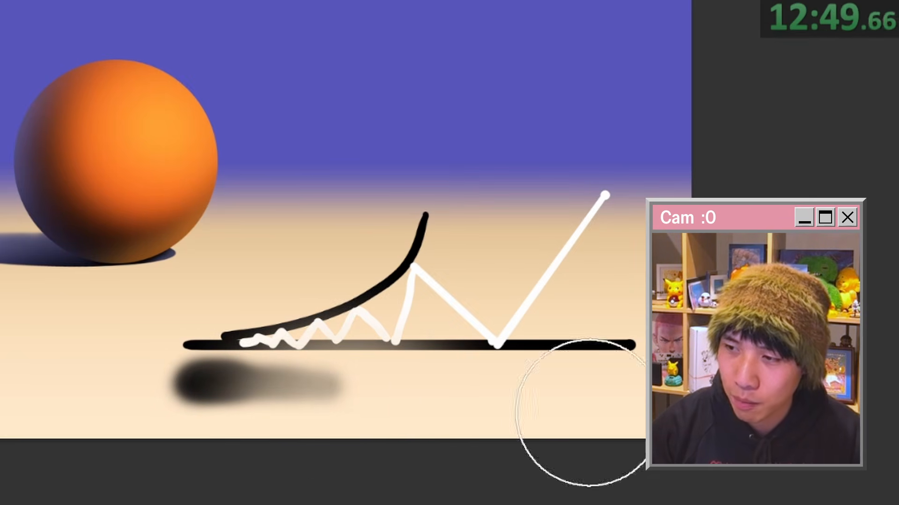
scroll(549, 149, "down", 1)
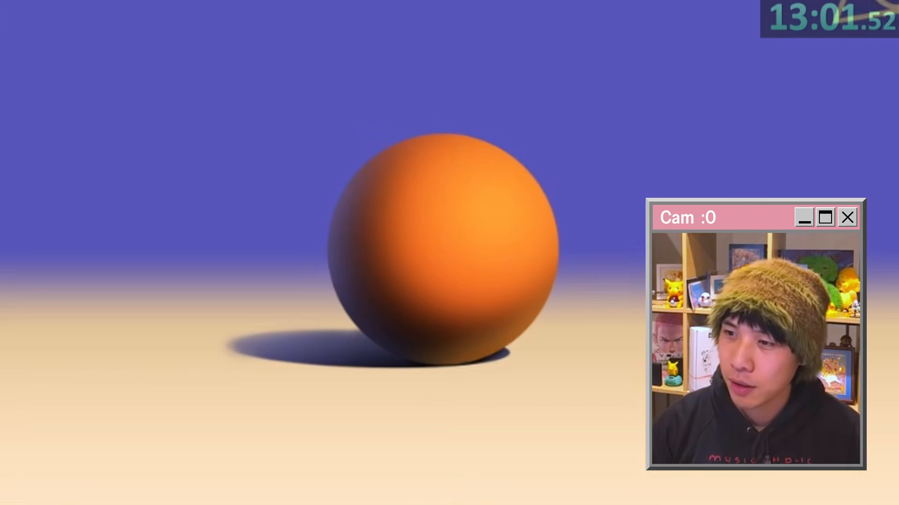
- Dab a specular highlight on the ball's sunlit side
scroll(893, 272, "up", 2)
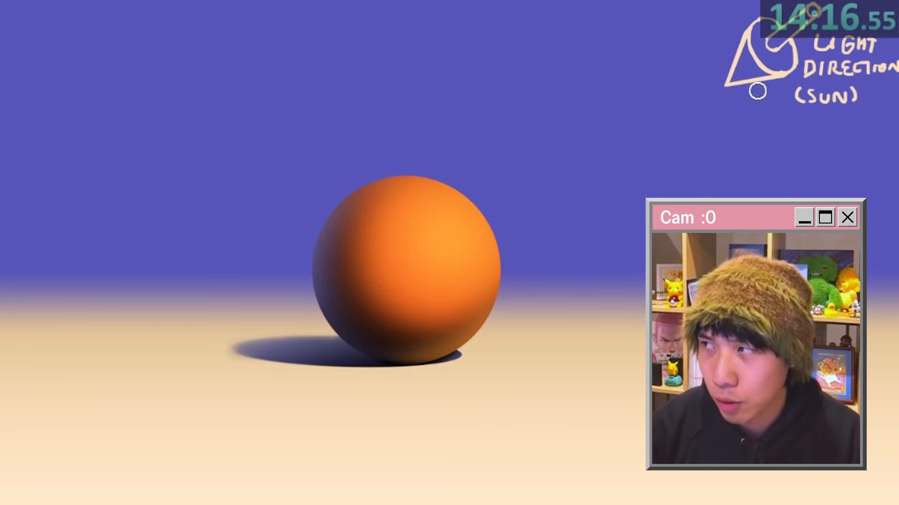
left_click(448, 226)
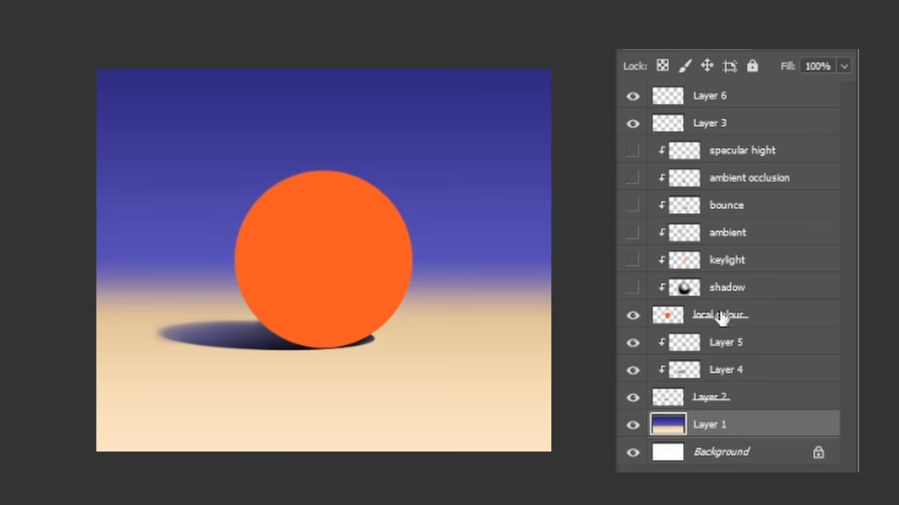
- Select the local colour layer and make the shadow, keylight and ambient layers visible one after another
left_click(721, 317)
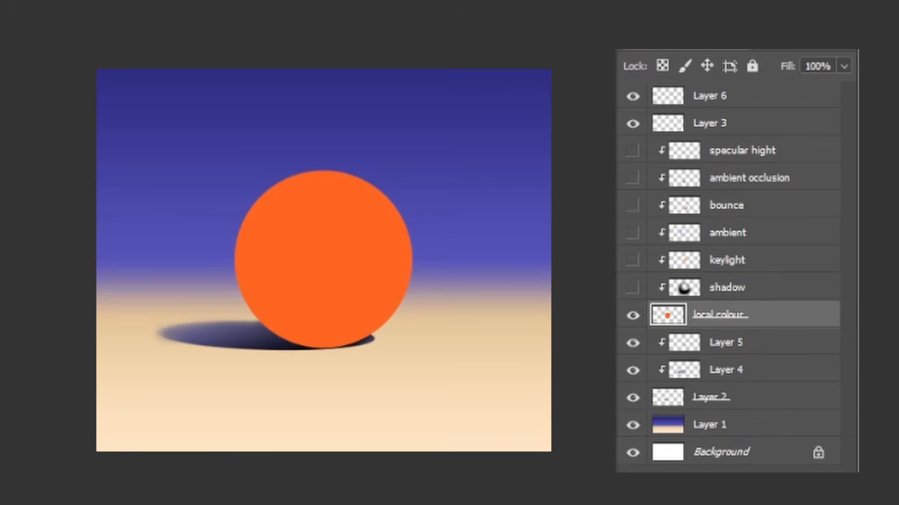
left_click(634, 288)
left_click(632, 342)
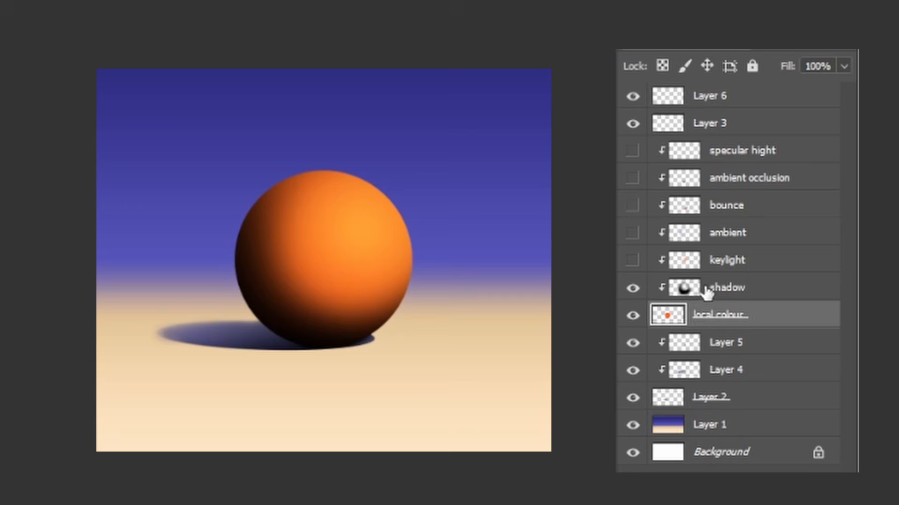
left_click(632, 260)
left_click(633, 233)
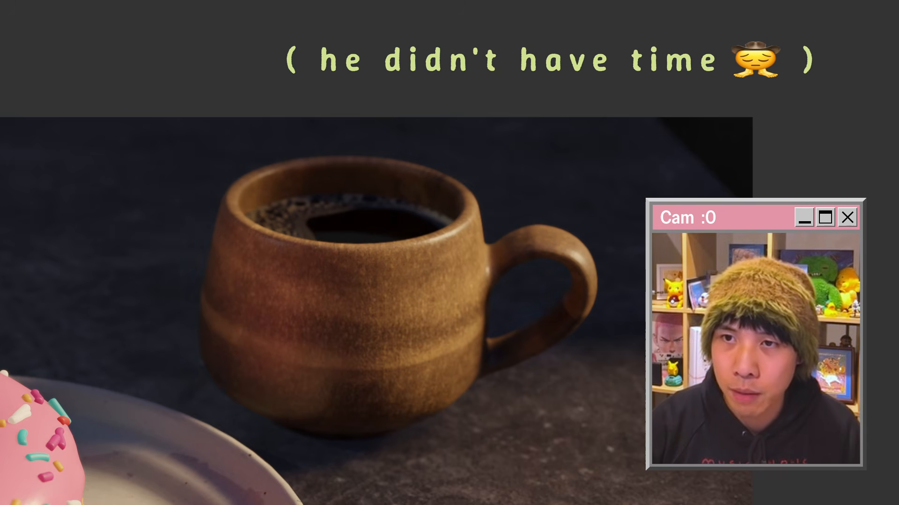
- Fill a large ellipse with light grey for the plate and a smaller overlapping ellipse with tan for the donut
left_click_drag(136, 192, 565, 441)
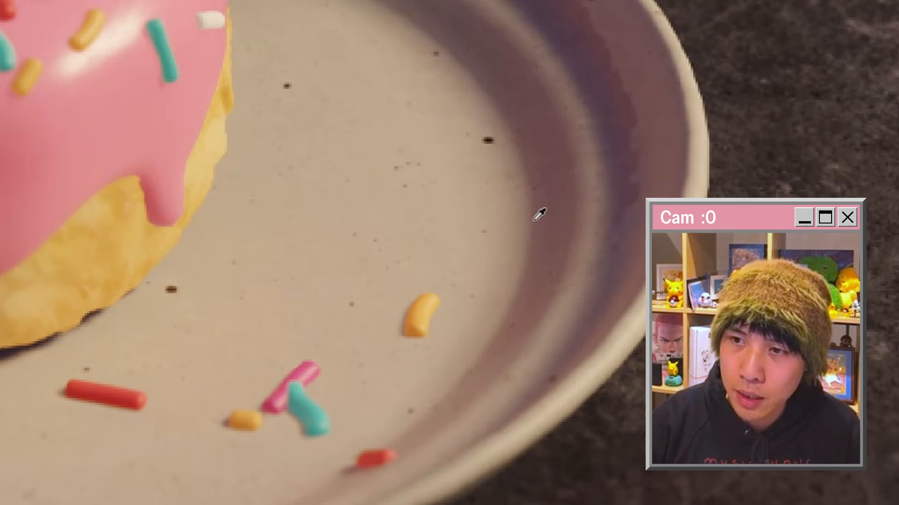
scroll(864, 191, "down", 7)
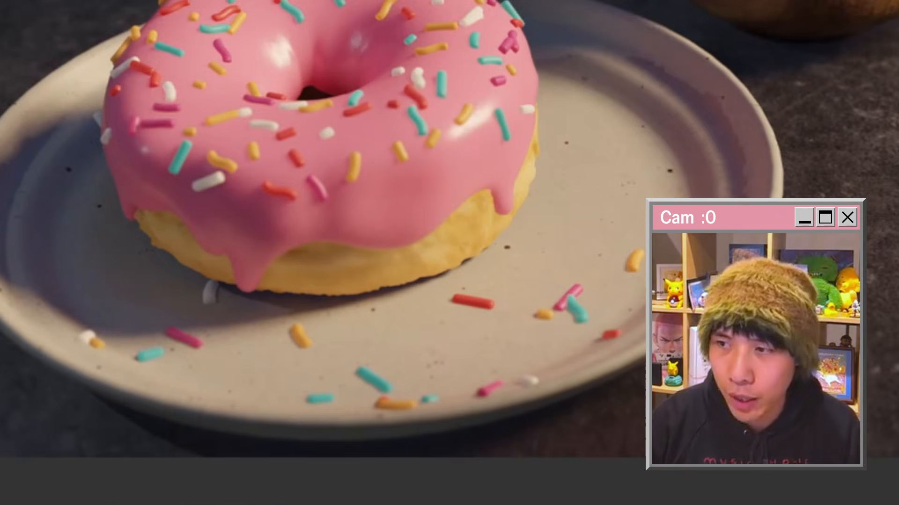
scroll(641, 150, "up", 3)
scroll(552, 196, "up", 3)
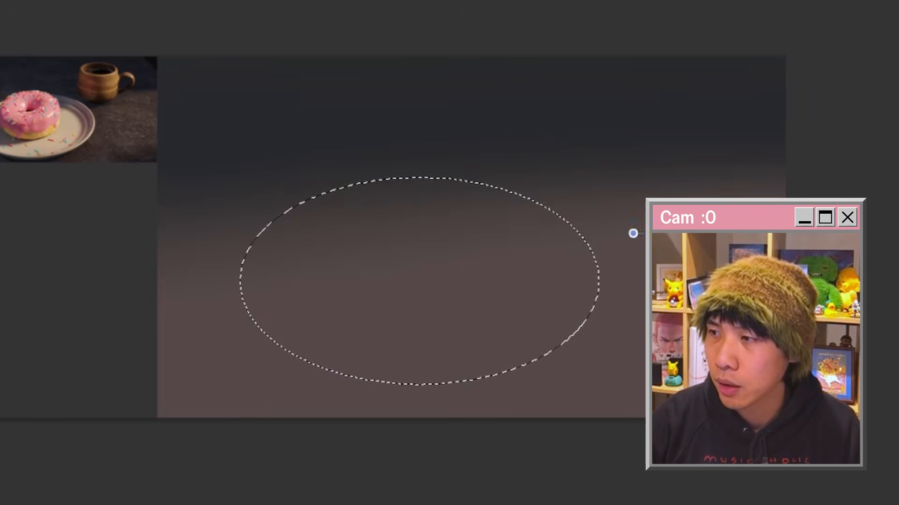
key("alt+BackSpace")
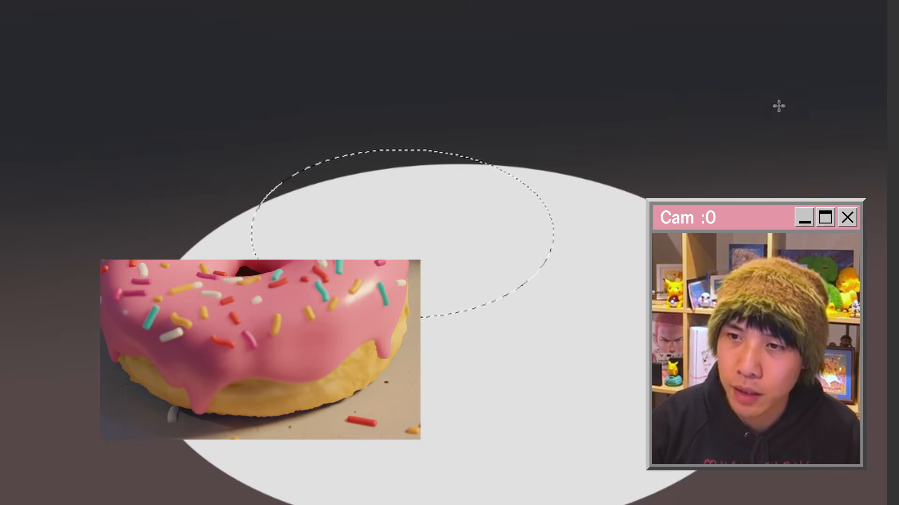
key("alt+BackSpace")
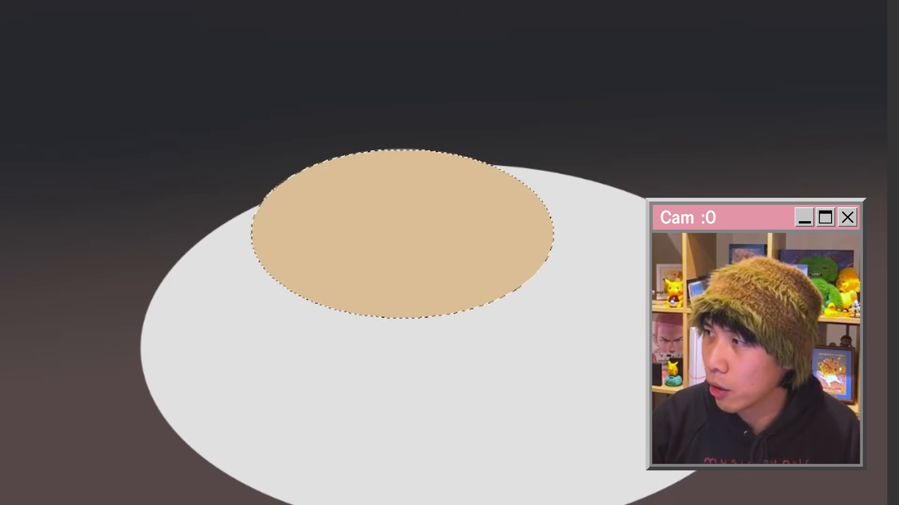
- Duplicate the tan ellipse and move the copy down to give the donut body its thickness
key("ctrl+d")
key("ctrl+j")
key("ctrl+t")
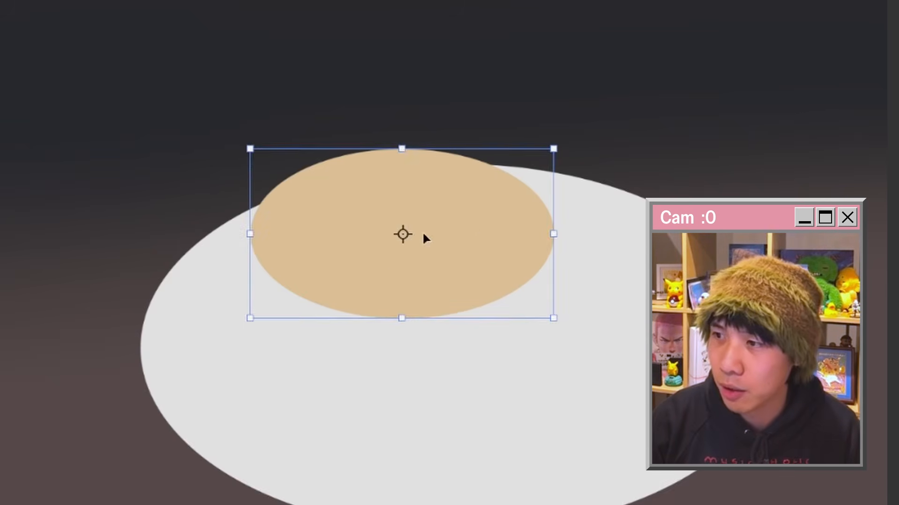
left_click_drag(432, 238, 440, 288)
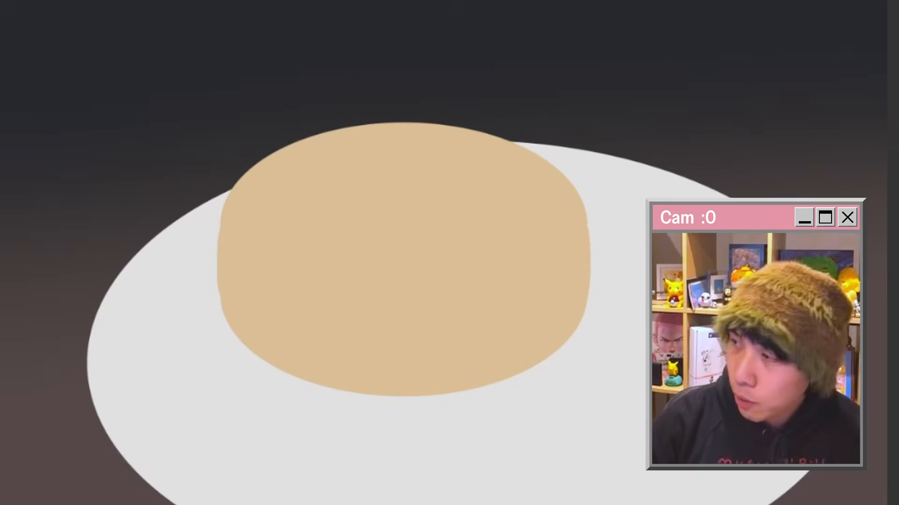
- Name the tan shape's layer "donut" and put it in a group
type("nut")
key("Return")
key("ctrl+g")
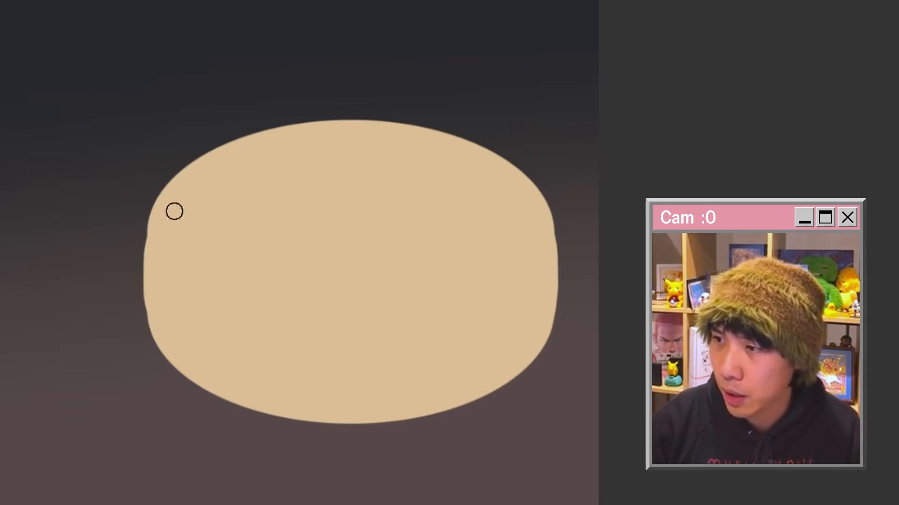
- Paint a wavy pink icing edge with drips along the donut's front and both sides, kept within the tan shape
mouse_move(172, 210)
left_mouse_down()
mouse_move(472, 190)
mouse_move(470, 324)
mouse_move(372, 431)
mouse_move(476, 314)
left_mouse_up()
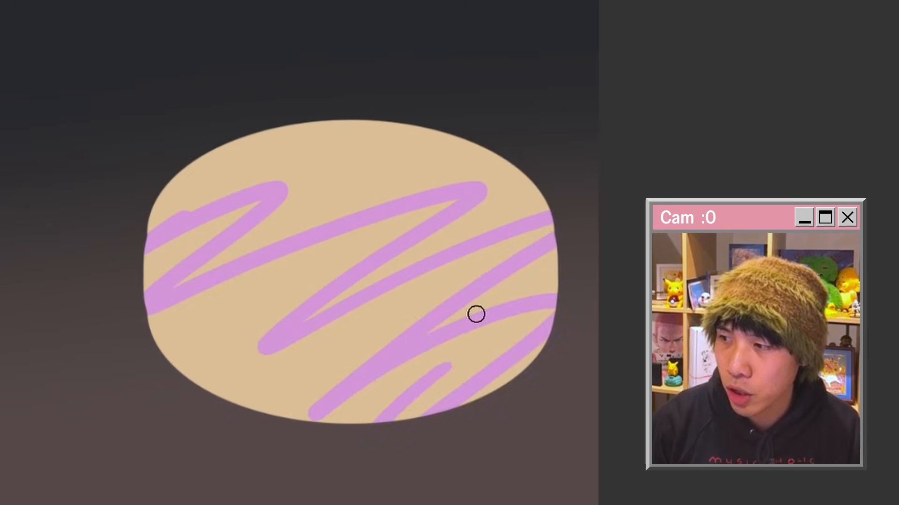
key("ctrl+z")
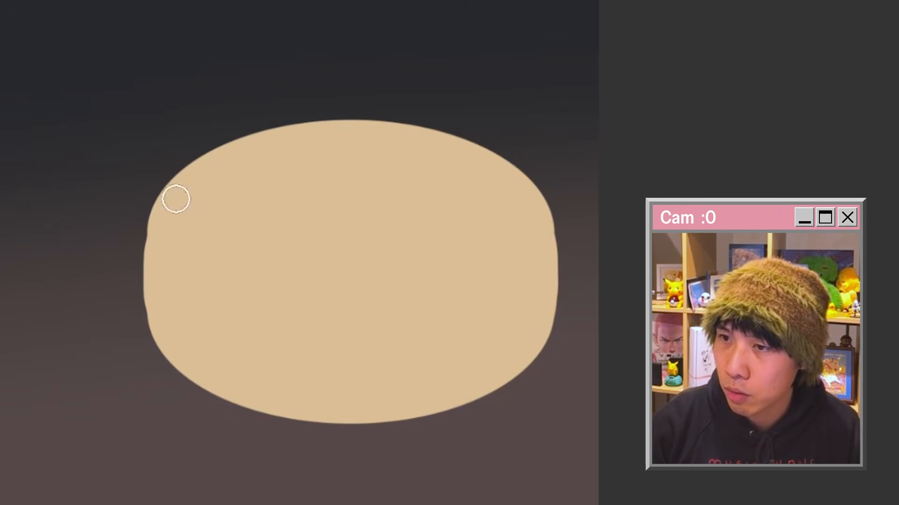
mouse_move(136, 265)
left_mouse_down()
mouse_move(203, 222)
mouse_move(124, 287)
mouse_move(126, 317)
mouse_move(205, 255)
left_mouse_up()
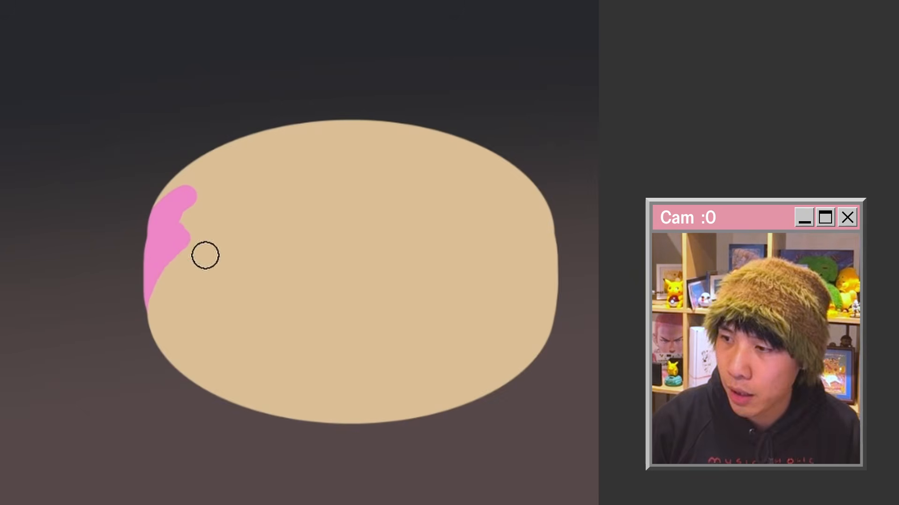
mouse_move(149, 281)
left_mouse_down()
mouse_move(185, 296)
mouse_move(254, 367)
mouse_move(250, 347)
mouse_move(271, 392)
mouse_move(229, 360)
mouse_move(258, 369)
mouse_move(227, 340)
mouse_move(513, 331)
left_mouse_up()
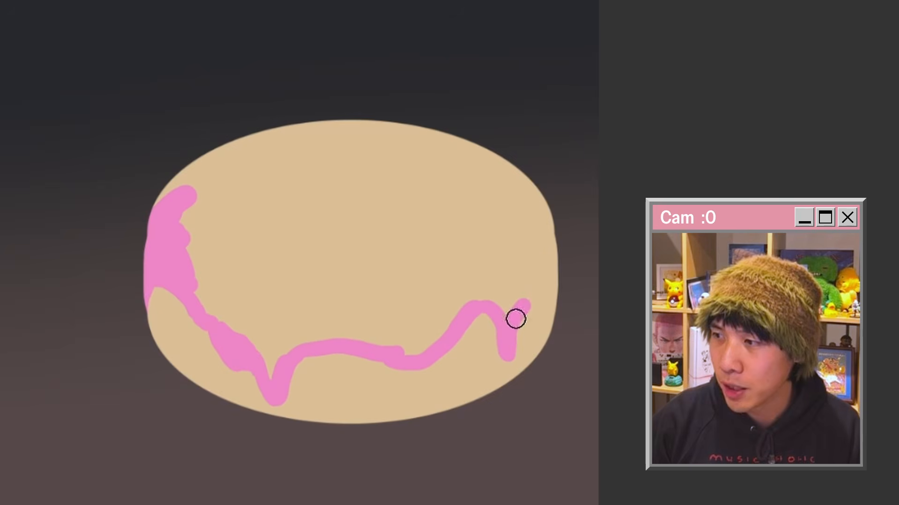
left_click_drag(529, 301, 545, 266)
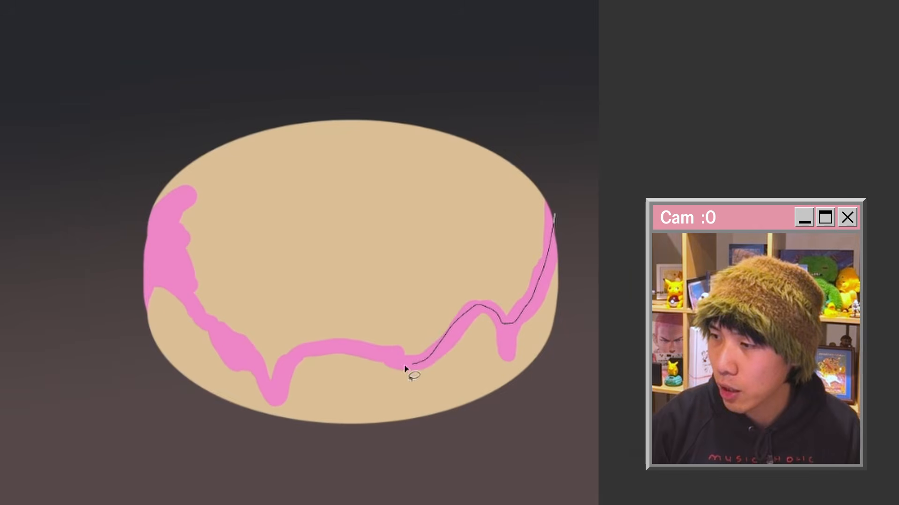
- Lasso the donut's top along the dripping icing edge and fill it with the same pink
mouse_move(406, 368)
left_mouse_down()
mouse_move(442, 72)
mouse_move(606, 218)
left_mouse_up()
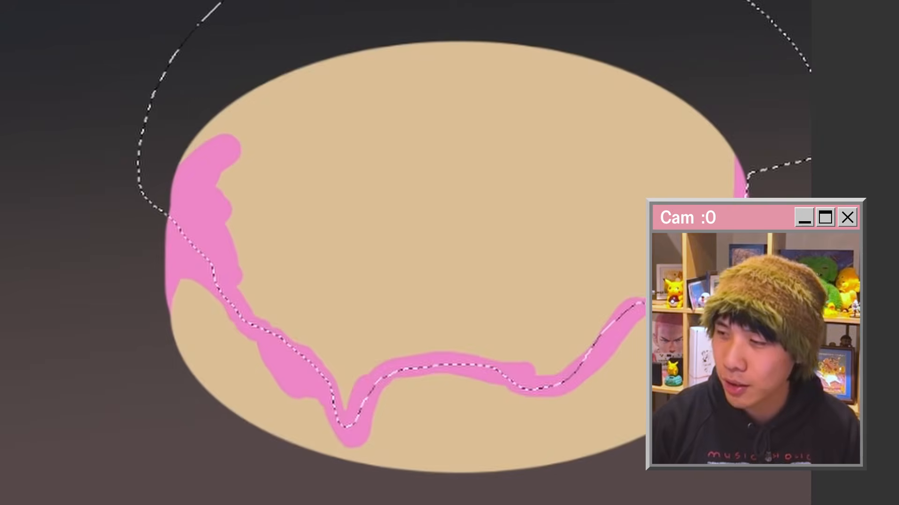
key("alt+BackSpace")
key("ctrl+d")
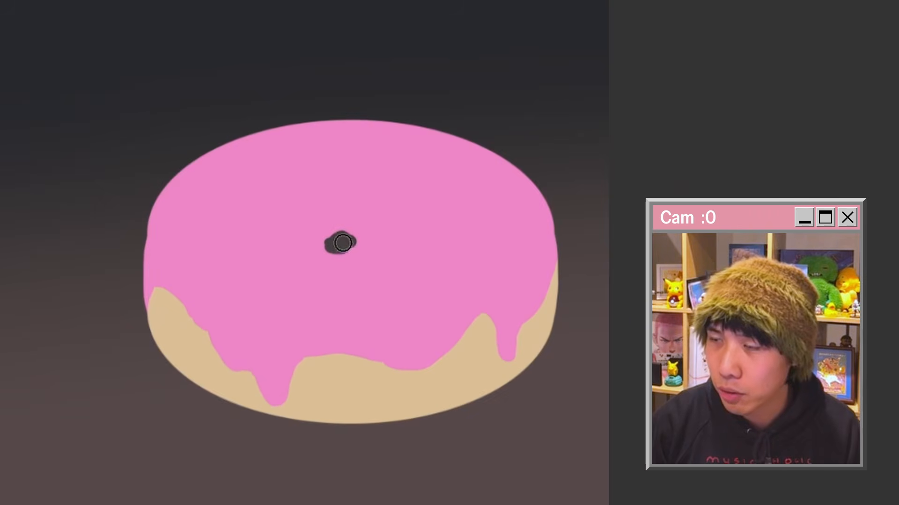
- Refine the donut's silhouette with a small hole in the middle and a slightly irregular lower dough edge
left_click(202, 247)
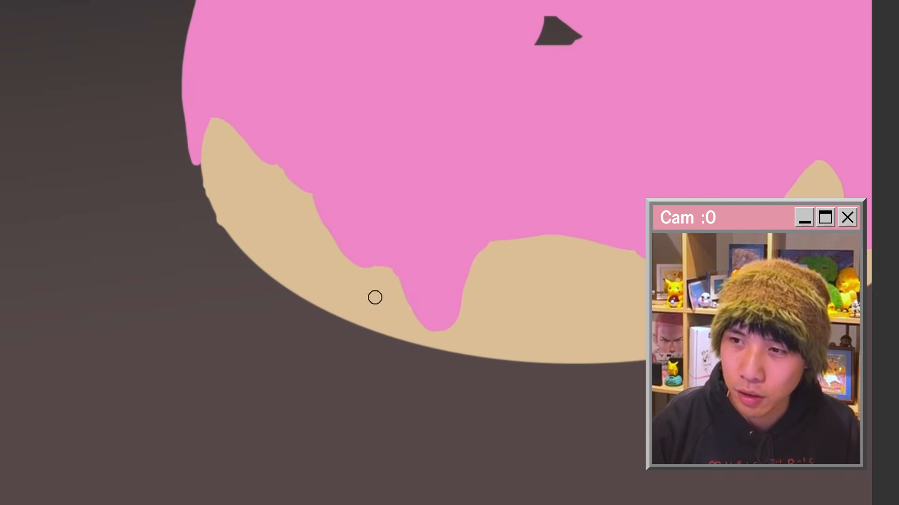
left_click_drag(260, 292, 311, 310)
left_click_drag(340, 321, 239, 303)
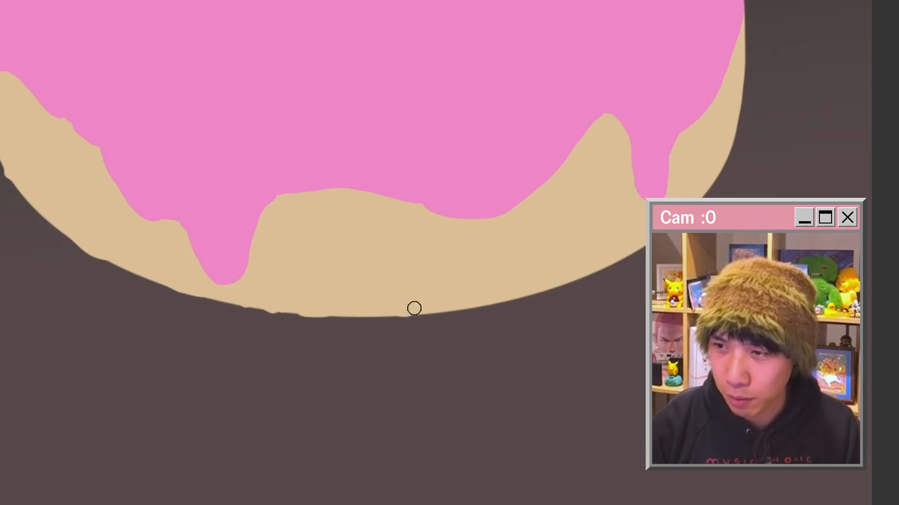
left_click_drag(459, 305, 337, 321)
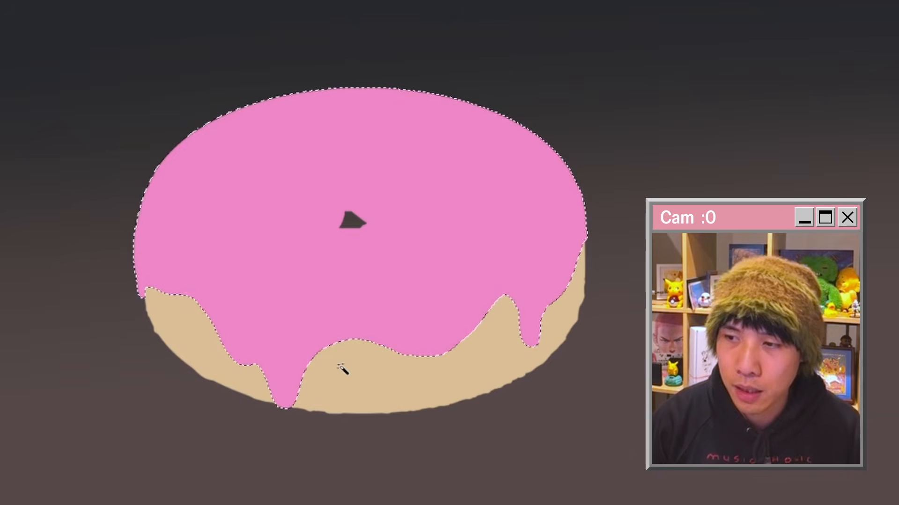
- Select the pink icing by colour and use the selection as a mask on the icing's shadow layer
left_click(343, 369)
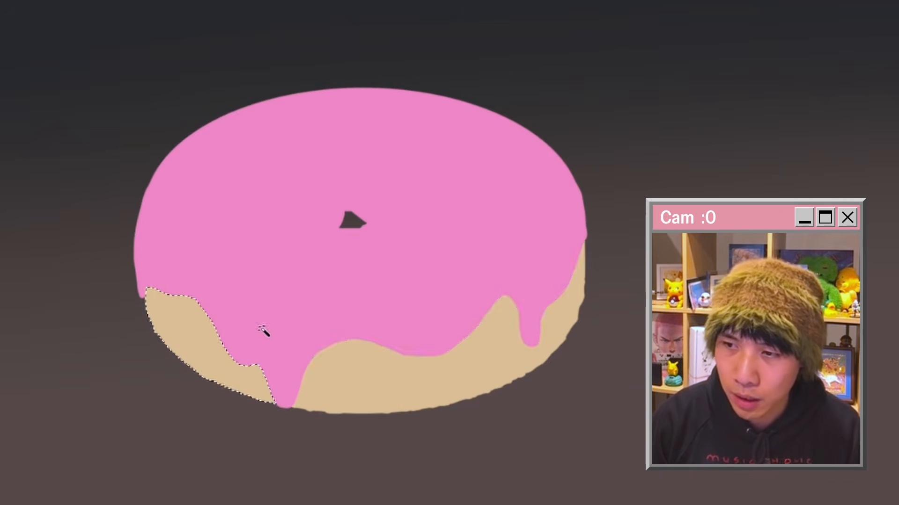
left_click(440, 345)
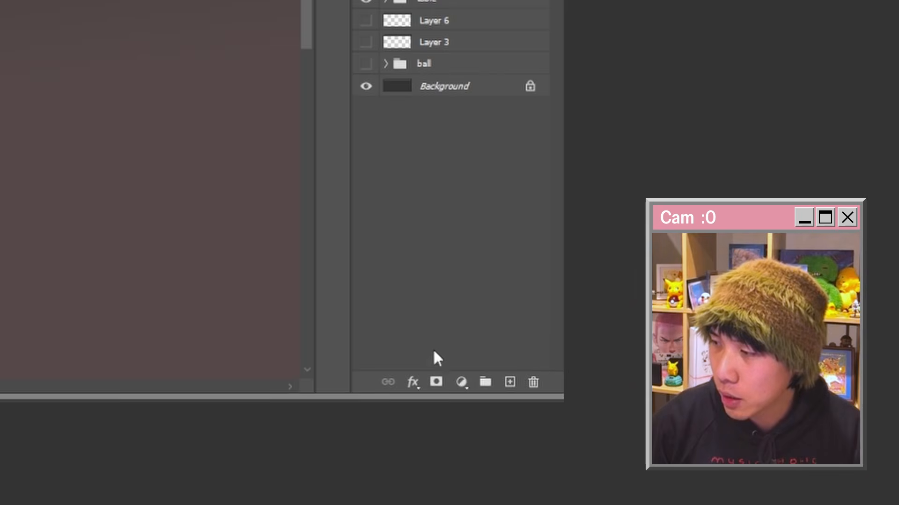
left_click(435, 382)
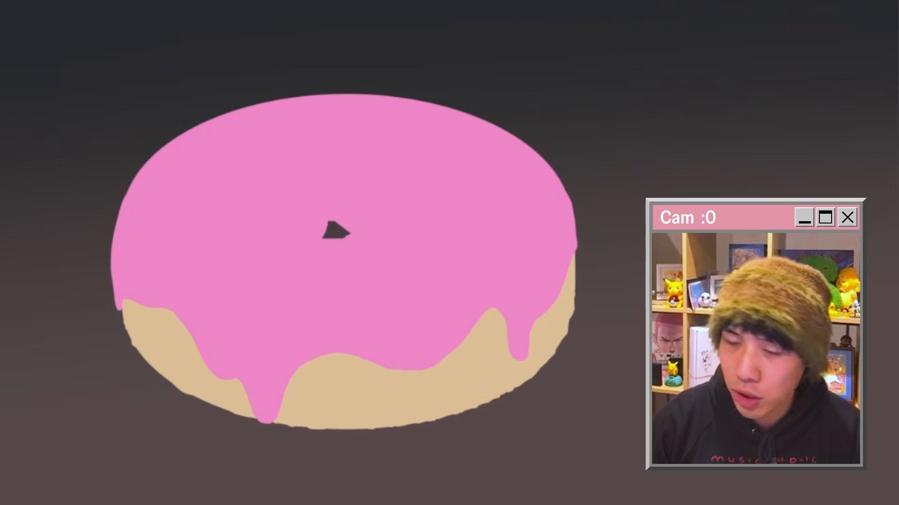
- Test the icing mask with dark grey diagonal strokes across the pink icing and over its edges
mouse_move(521, 140)
left_mouse_down()
mouse_move(395, 294)
mouse_move(216, 374)
left_mouse_up()
left_click_drag(130, 301, 161, 256)
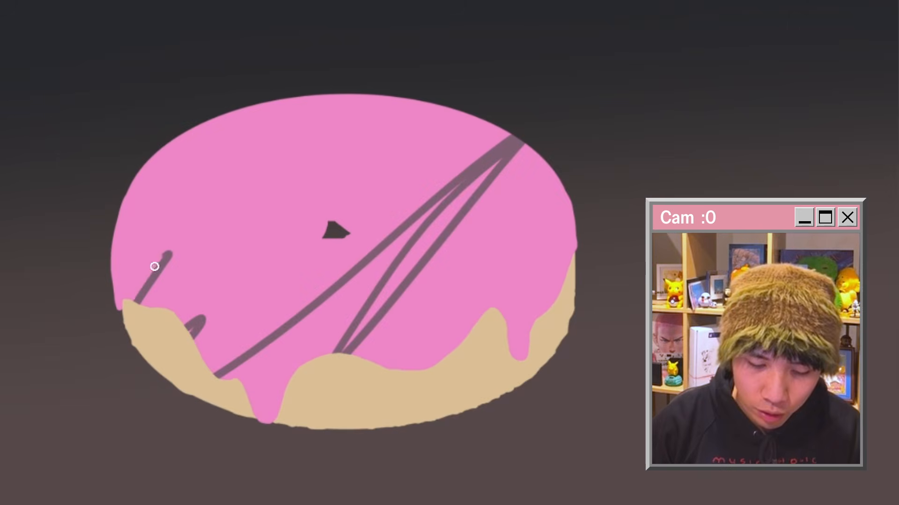
left_click_drag(169, 211, 117, 262)
left_click_drag(230, 112, 112, 253)
left_click_drag(347, 95, 149, 200)
left_click_drag(477, 103, 307, 215)
left_click_drag(517, 124, 452, 259)
left_click_drag(573, 209, 529, 299)
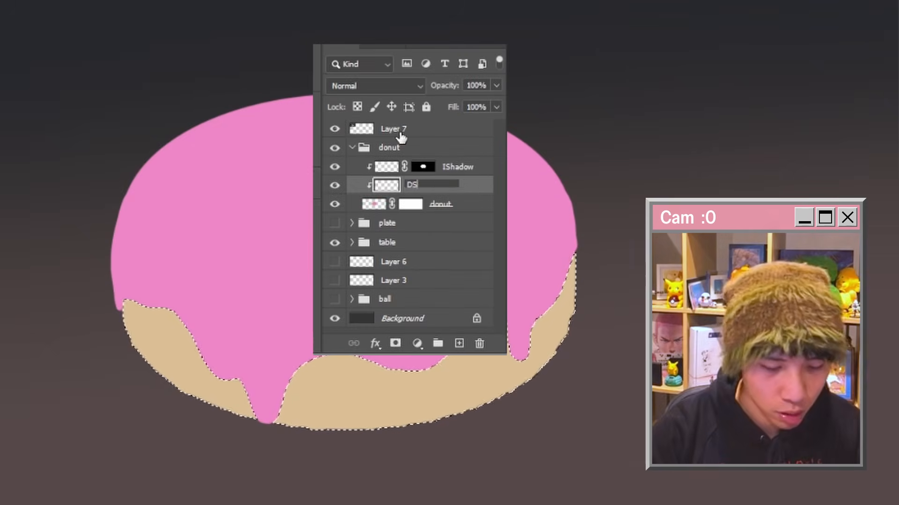
- Mask the DS layer to the dough selection and darken the dough's left side with soft shading
left_click(395, 343)
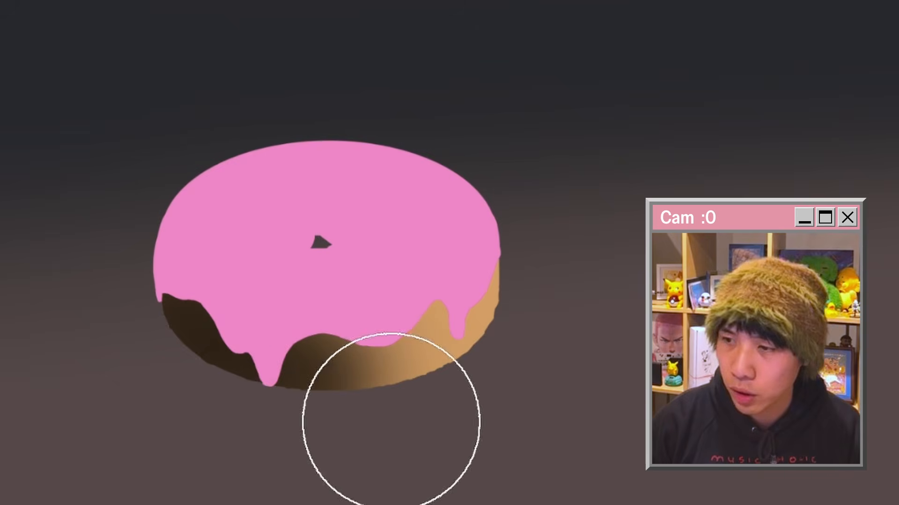
scroll(96, 244, "down", 2)
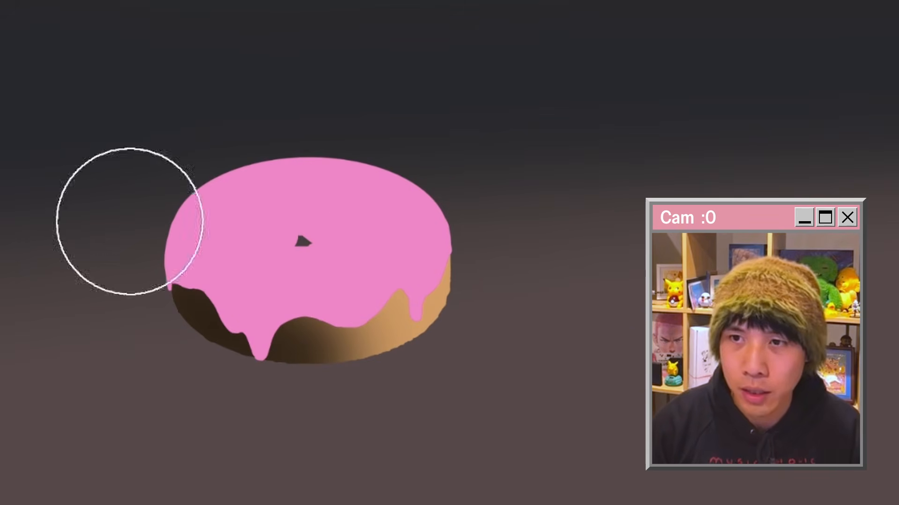
scroll(629, 236, "down", 7)
scroll(203, 151, "up", 14)
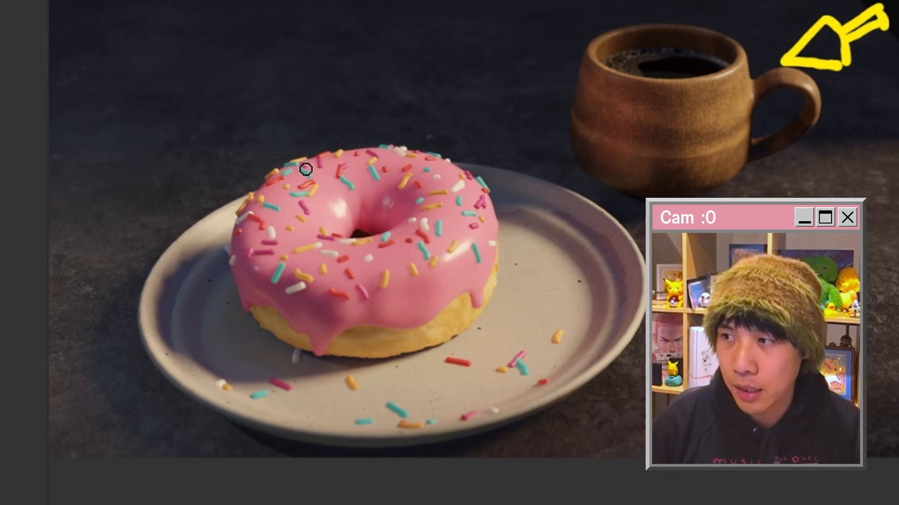
scroll(306, 170, "up", 1)
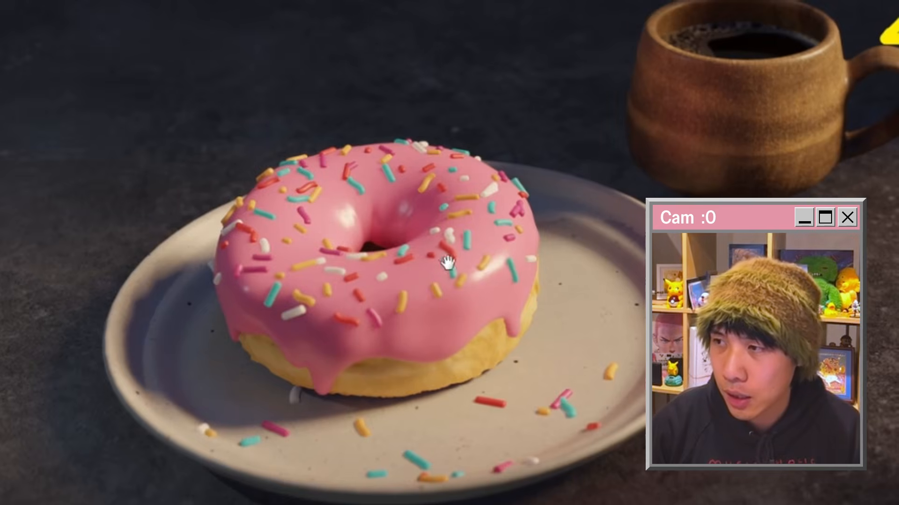
left_click_drag(448, 262, 302, 225)
scroll(308, 211, "up", 1)
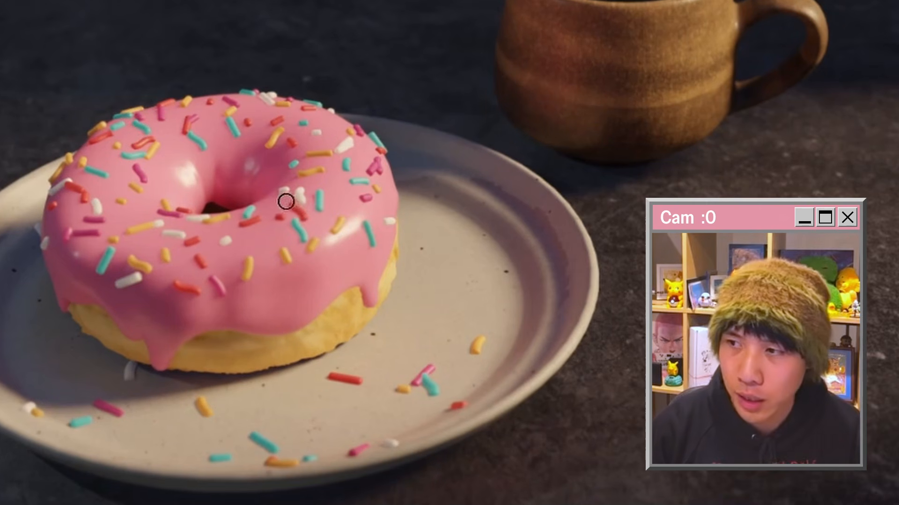
mouse_move(417, 180)
left_mouse_down()
mouse_move(479, 181)
mouse_move(525, 205)
mouse_move(563, 248)
mouse_move(529, 344)
left_mouse_up()
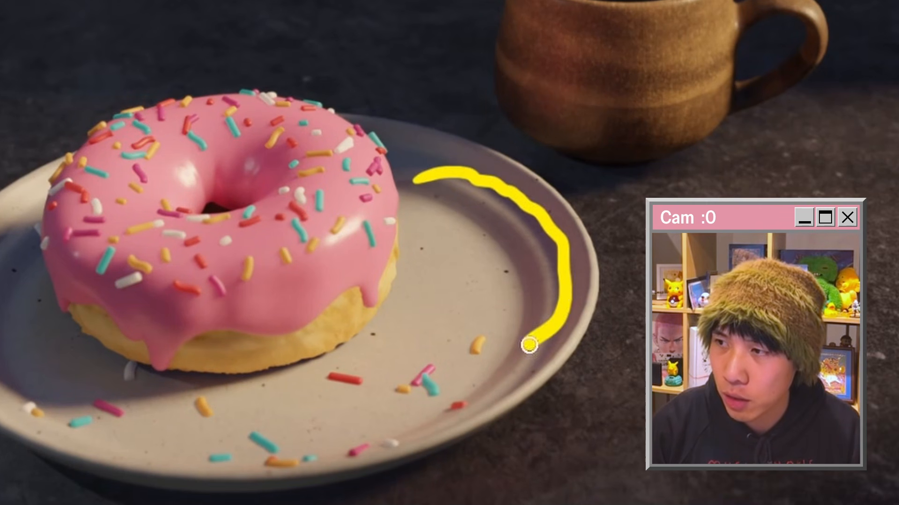
key("ctrl+z")
scroll(473, 237, "up", 2)
mouse_move(611, 159)
left_mouse_down()
mouse_move(473, 236)
mouse_move(551, 265)
left_mouse_up()
key("ctrl+z")
scroll(465, 253, "down", 3)
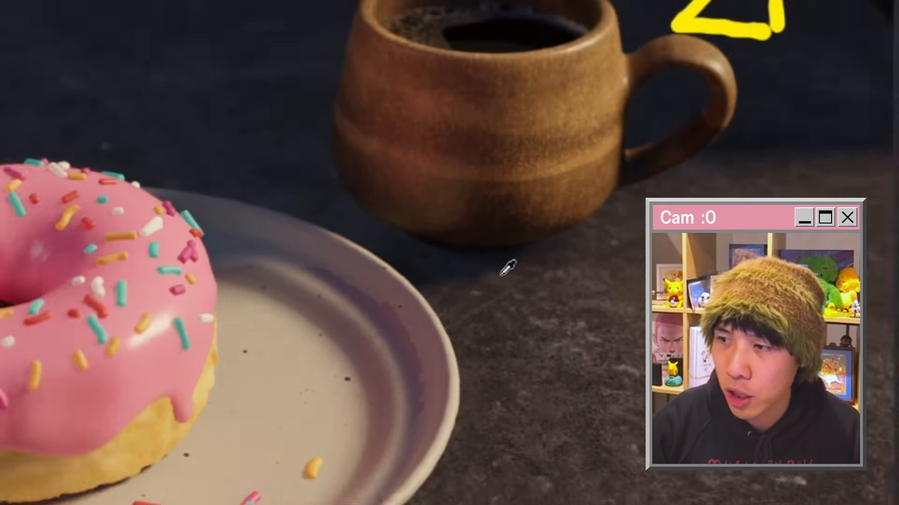
left_click_drag(366, 287, 313, 331)
mouse_move(504, 194)
left_mouse_down()
mouse_move(541, 199)
mouse_move(591, 226)
left_mouse_up()
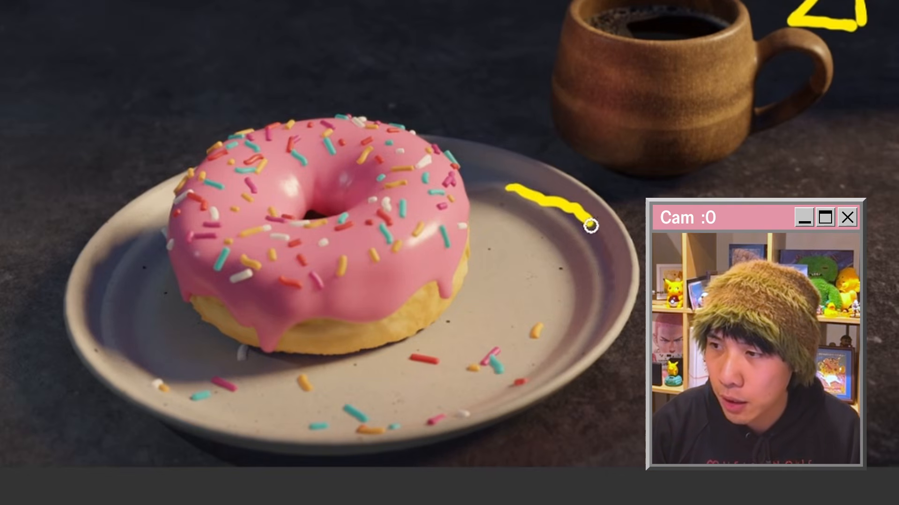
mouse_move(608, 298)
left_mouse_down()
mouse_move(582, 352)
mouse_move(523, 383)
left_mouse_up()
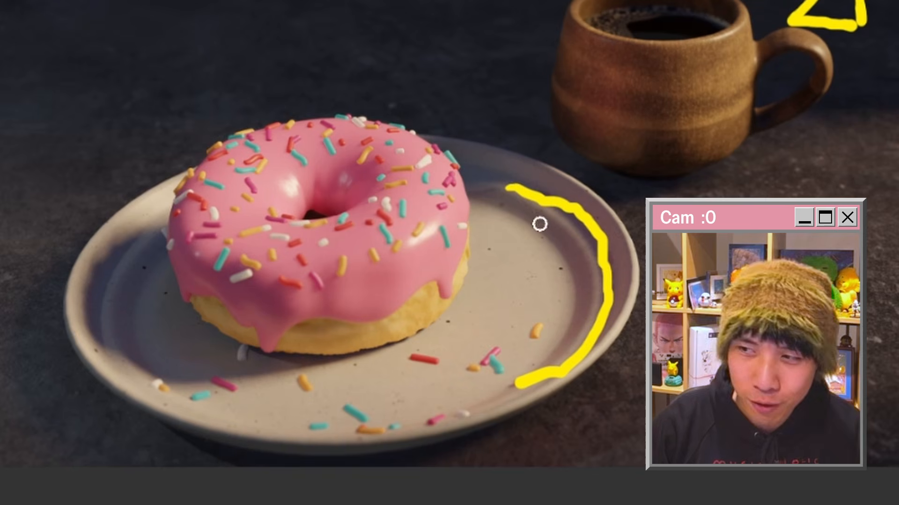
key("ctrl+z")
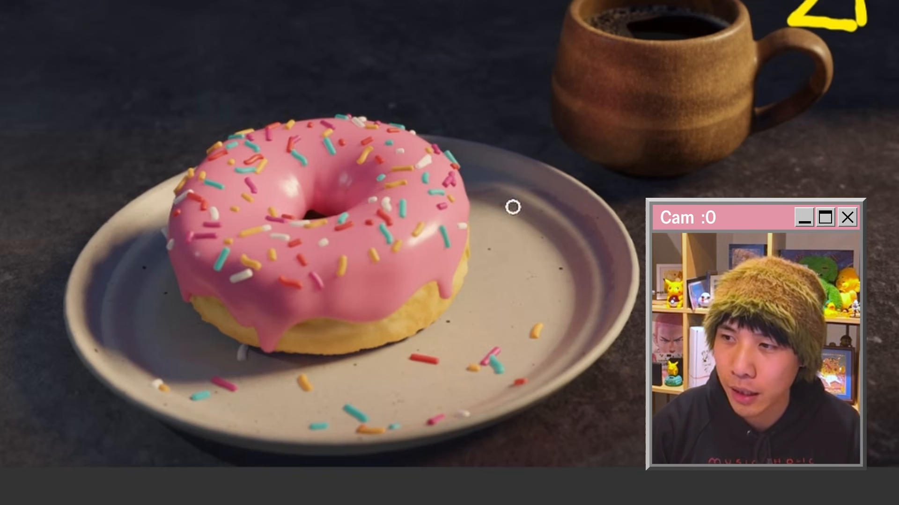
- Outline the lit area of the plate in yellow on the reference and trace the contact shadow beneath the donut
mouse_move(503, 220)
left_mouse_down()
mouse_move(488, 398)
mouse_move(471, 226)
left_mouse_up()
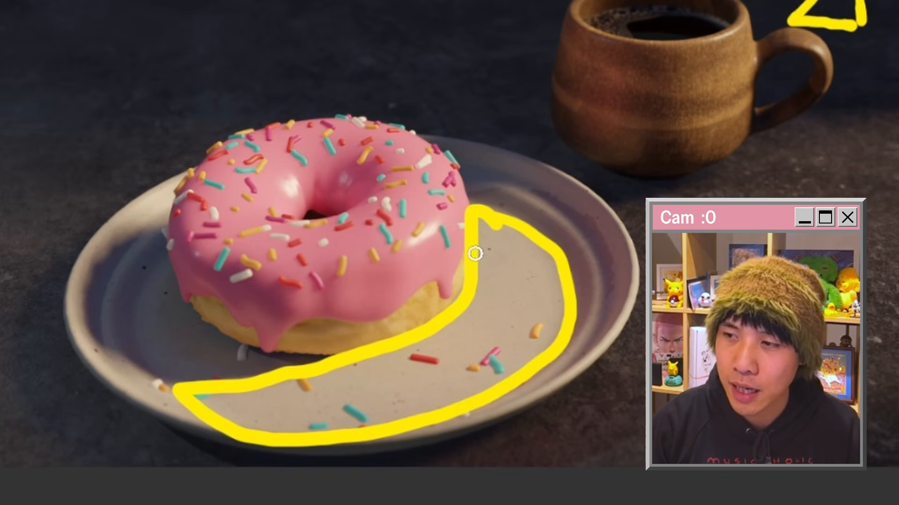
mouse_move(608, 307)
left_mouse_down()
mouse_move(572, 353)
mouse_move(535, 384)
mouse_move(411, 381)
left_mouse_up()
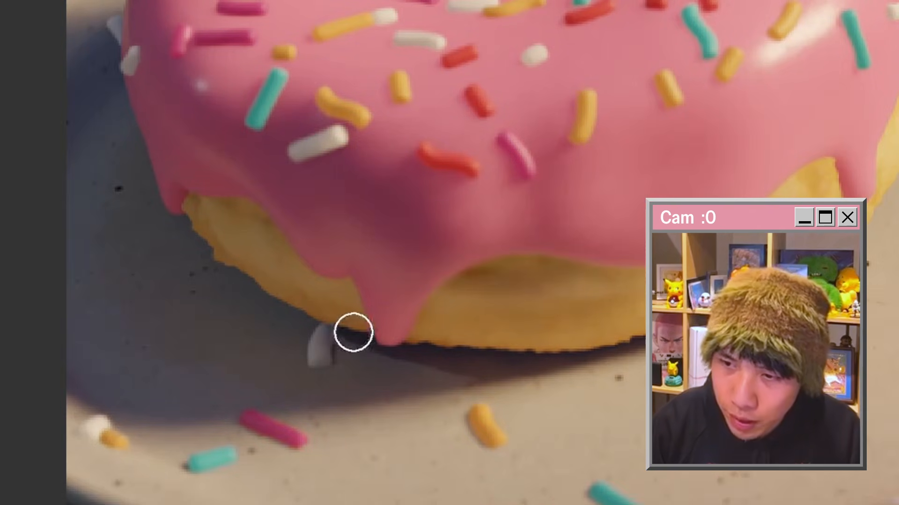
left_click_drag(455, 329, 545, 352)
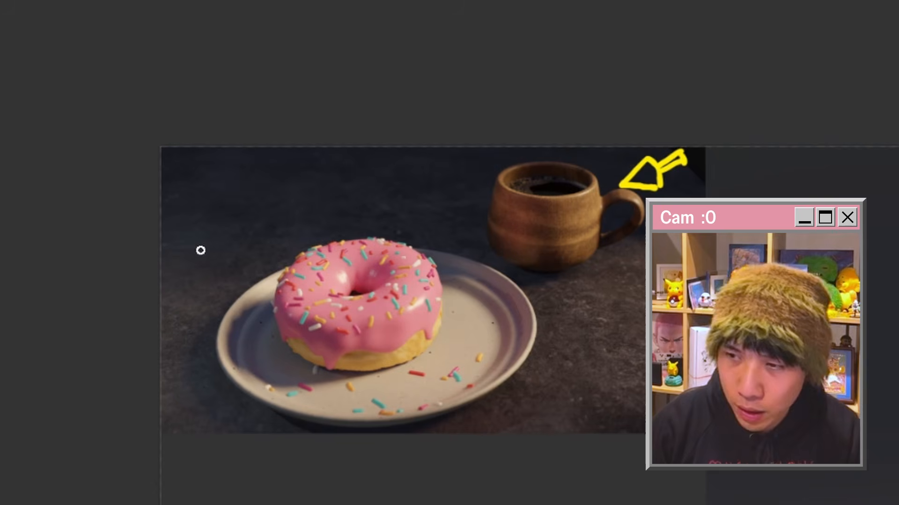
- Draw a small yellow light arrow at the reference's left side pointing toward the donut, and examine the donut's shaded side
left_click_drag(170, 252, 184, 254)
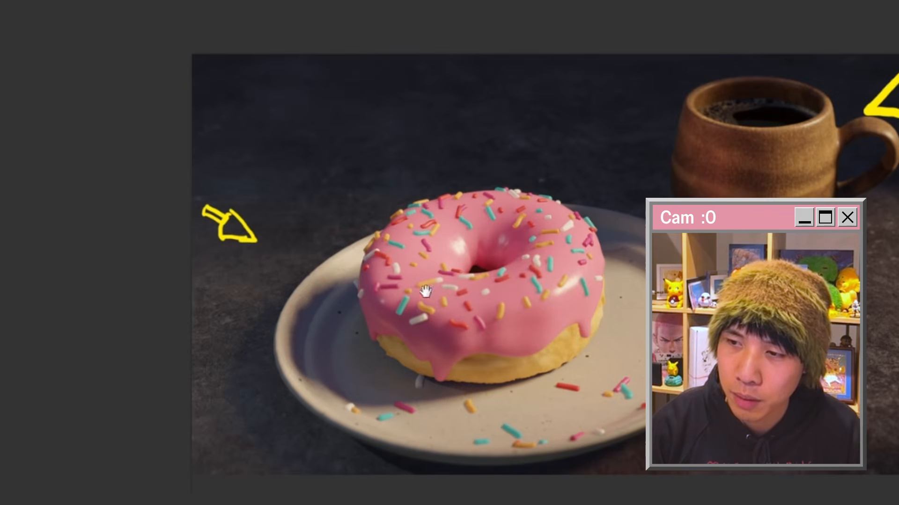
scroll(385, 199, "up", 5)
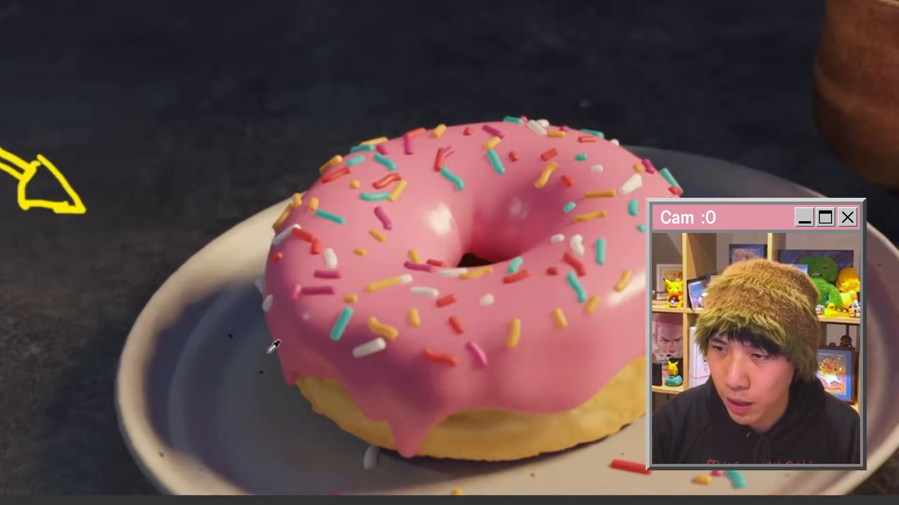
scroll(155, 210, "down", 4)
scroll(150, 301, "up", 8)
scroll(206, 175, "down", 7)
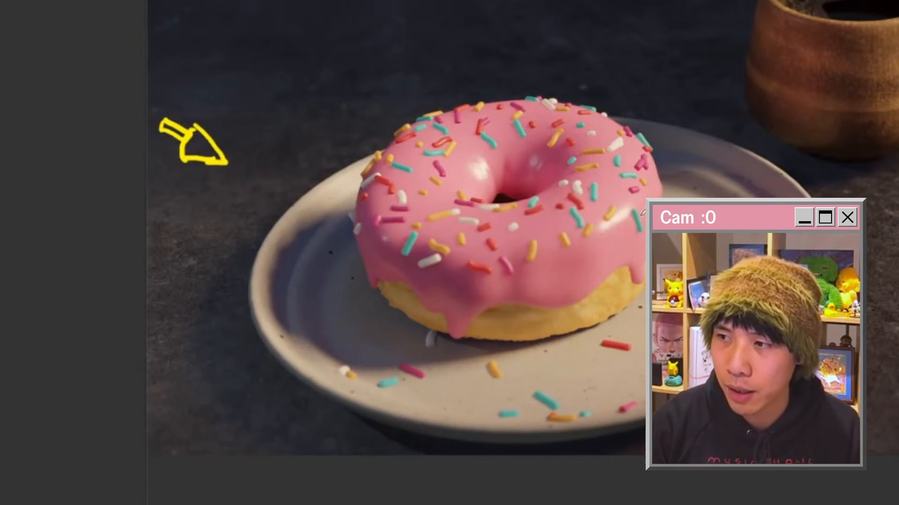
scroll(644, 211, "up", 1)
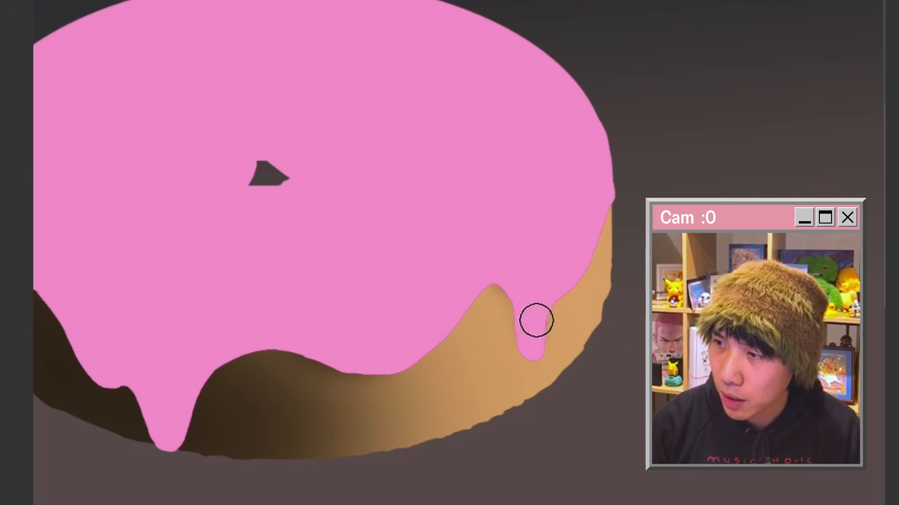
- Paint a soft dark shadow over the icing's left side and the long front drip, following the reference
left_click_drag(536, 320, 530, 341)
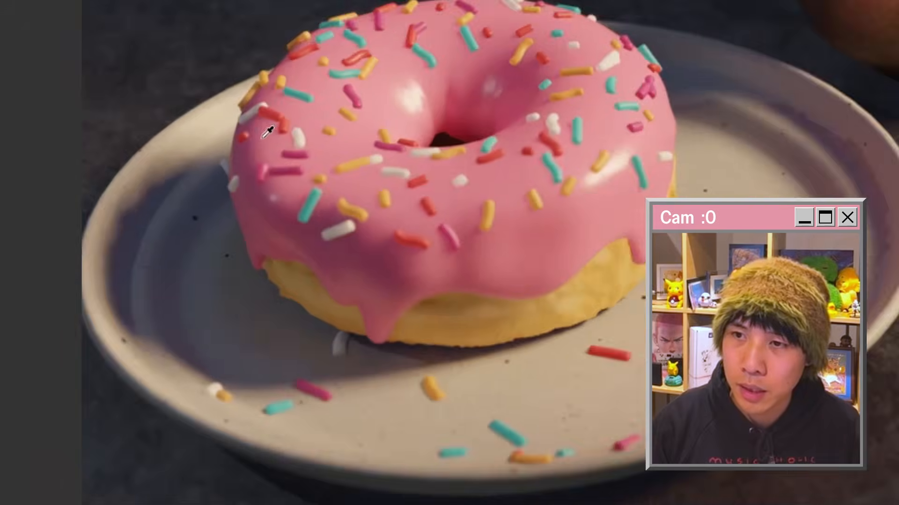
scroll(261, 178, "up", 3)
scroll(318, 319, "down", 5)
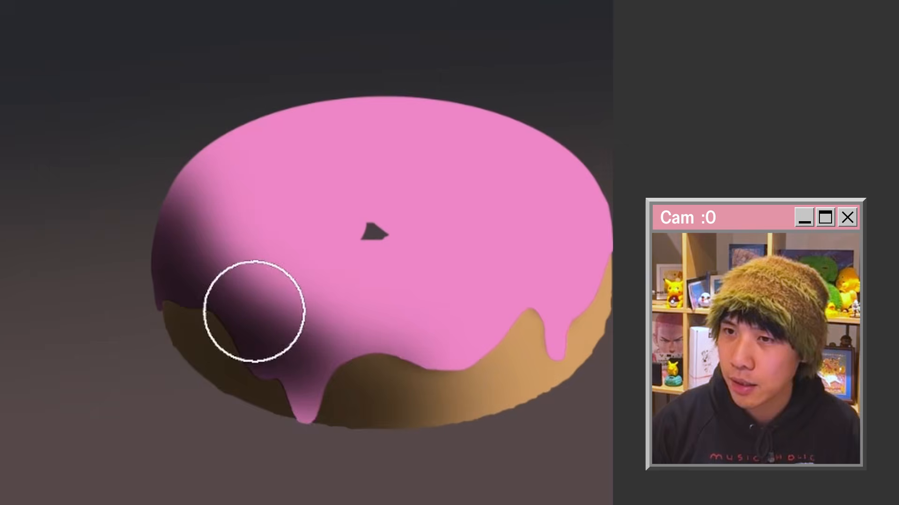
mouse_move(254, 311)
left_mouse_down()
mouse_move(156, 286)
mouse_move(163, 361)
mouse_move(147, 225)
mouse_move(298, 308)
mouse_move(494, 341)
mouse_move(315, 346)
mouse_move(564, 304)
left_mouse_up()
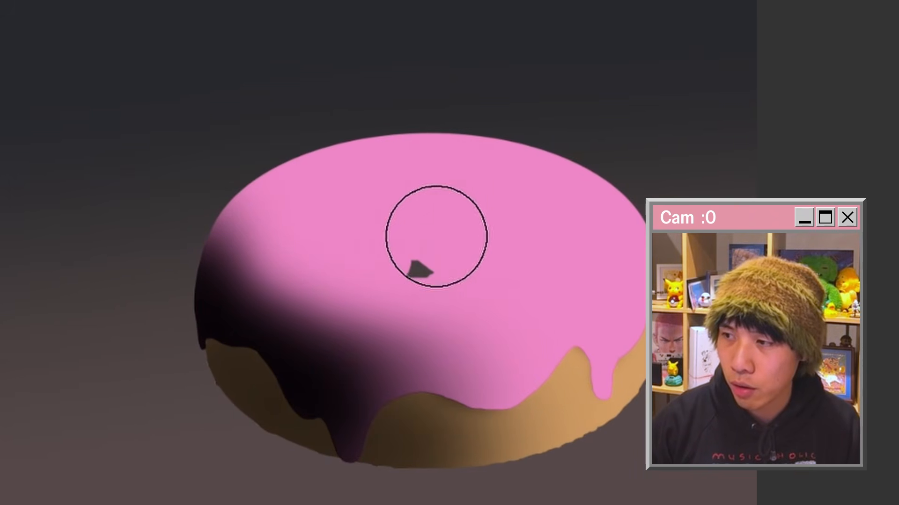
- Shade the inside of the donut's ring with a soft dark oval just above the small hole
left_click_drag(435, 233, 470, 317)
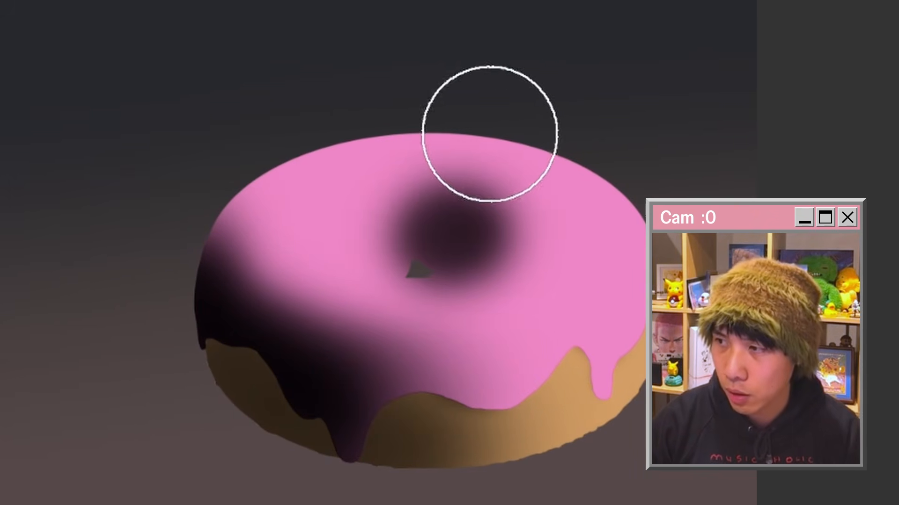
key("bracketleft")
key("bracketleft")
left_click_drag(386, 220, 532, 203)
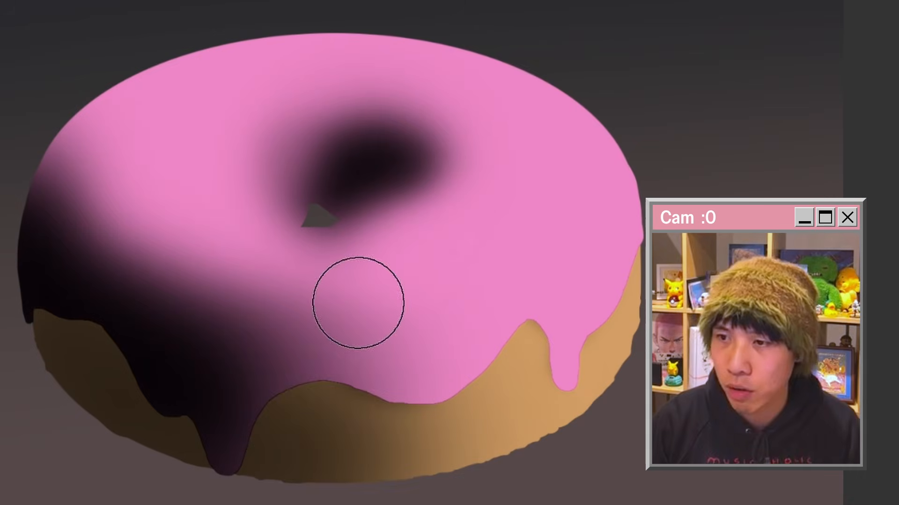
- Shade the icing's lower edge and the left side of the small right drip with a smaller soft brush
key("[")
key("[")
key("[")
key("[")
key("[")
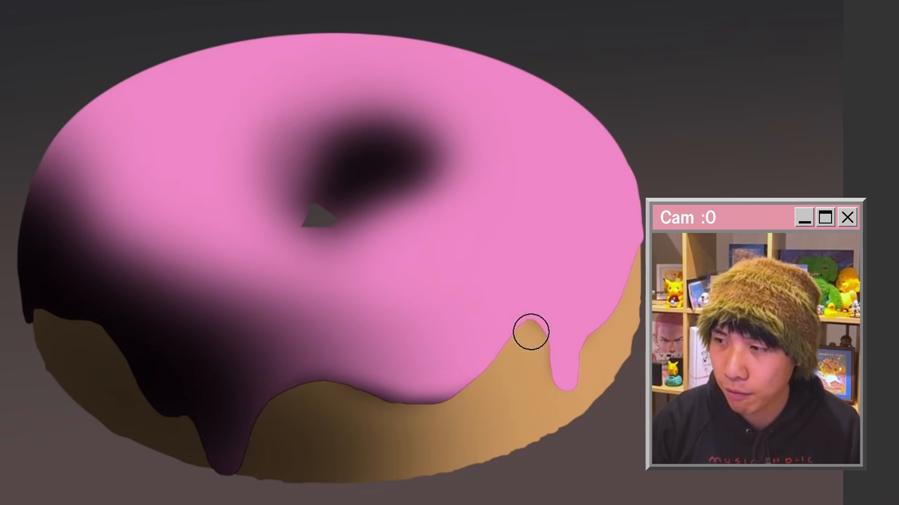
mouse_move(530, 332)
left_mouse_down()
mouse_move(549, 353)
mouse_move(538, 332)
left_mouse_up()
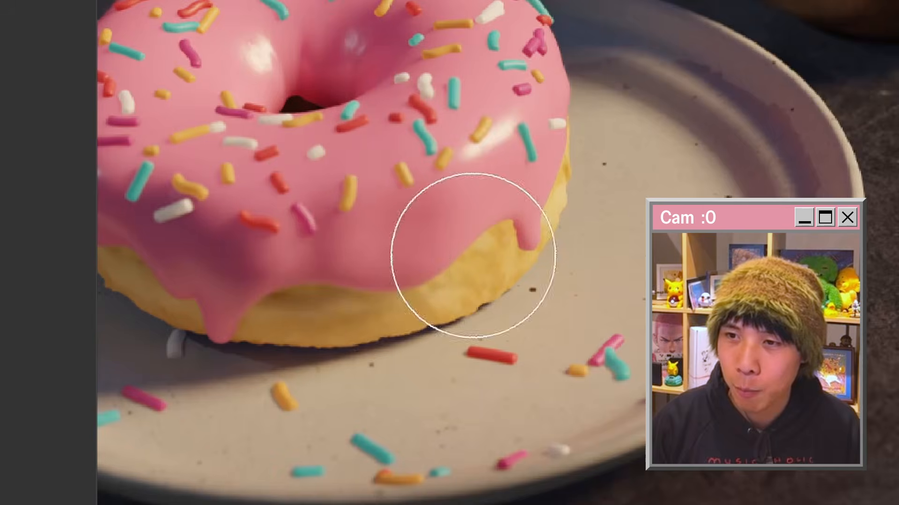
scroll(535, 255, "up", 1)
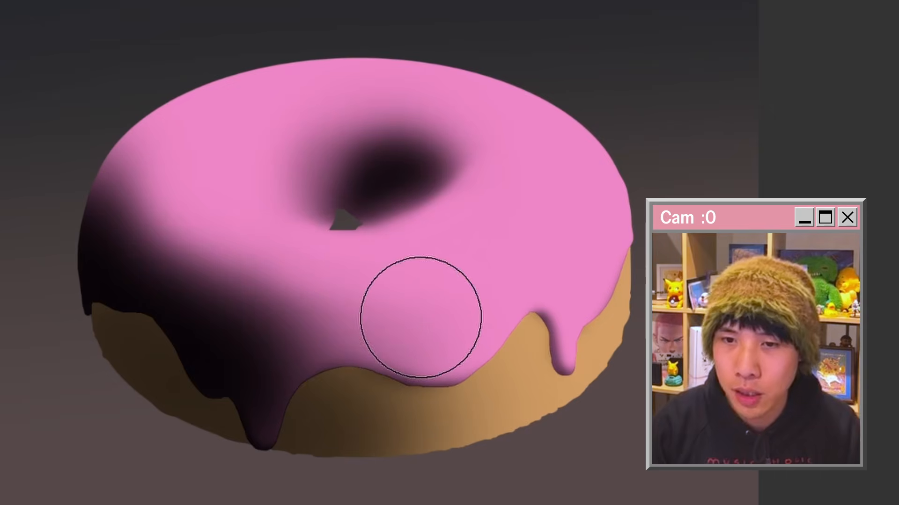
- Add small soft shadow dimples to the icing's front and right side and refine the shading around the hole
key("b")
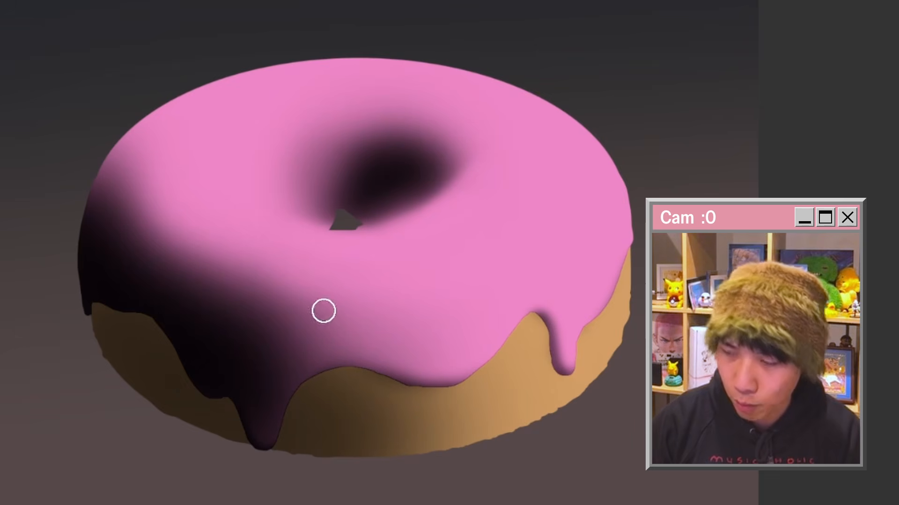
left_click(447, 316)
left_click(557, 267)
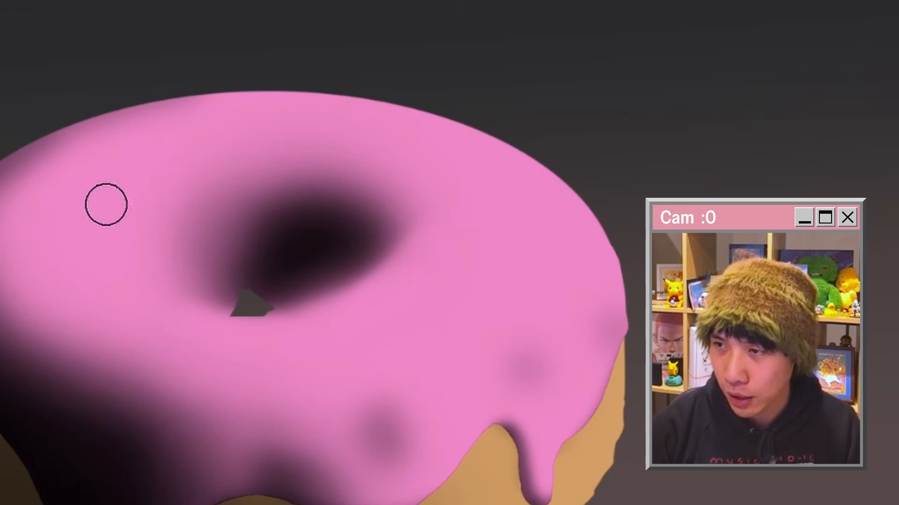
mouse_move(167, 241)
left_mouse_down()
mouse_move(203, 294)
mouse_move(170, 251)
mouse_move(187, 301)
mouse_move(211, 307)
left_mouse_up()
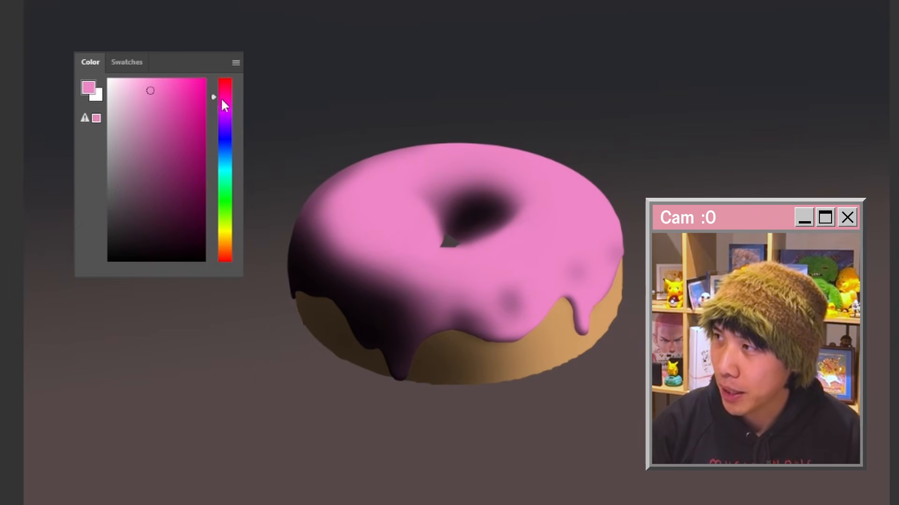
- Pick a warm salmon pink and brush a soft key light over the icing's top and right side
mouse_move(222, 99)
left_mouse_down()
mouse_move(225, 86)
mouse_move(212, 262)
mouse_move(220, 241)
mouse_move(221, 270)
left_mouse_up()
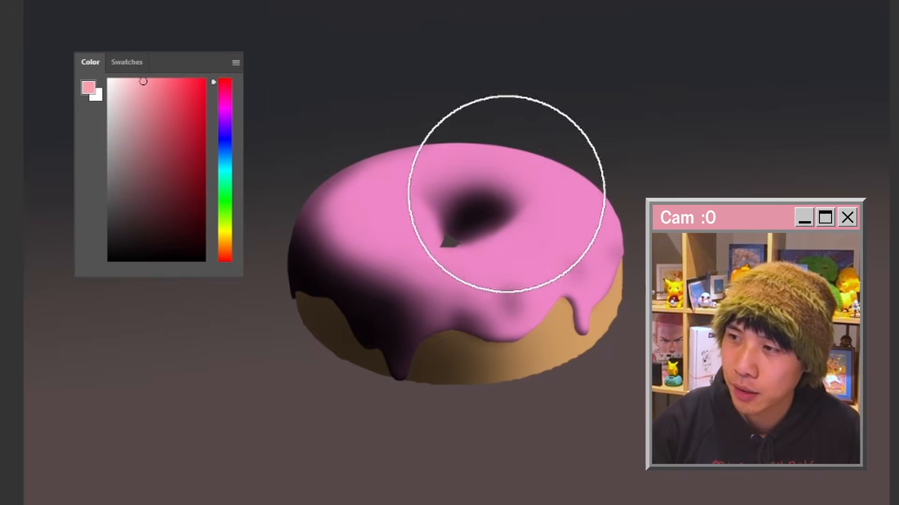
left_click_drag(501, 194, 557, 197)
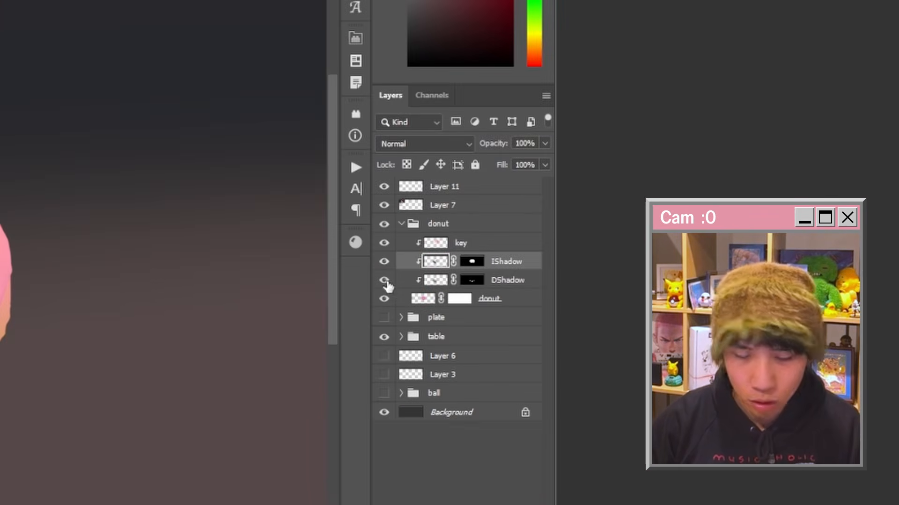
- Load the IShadow layer's shading as a selection, remove the key light from inside the hole, and deselect
left_click_drag(435, 255, 431, 262)
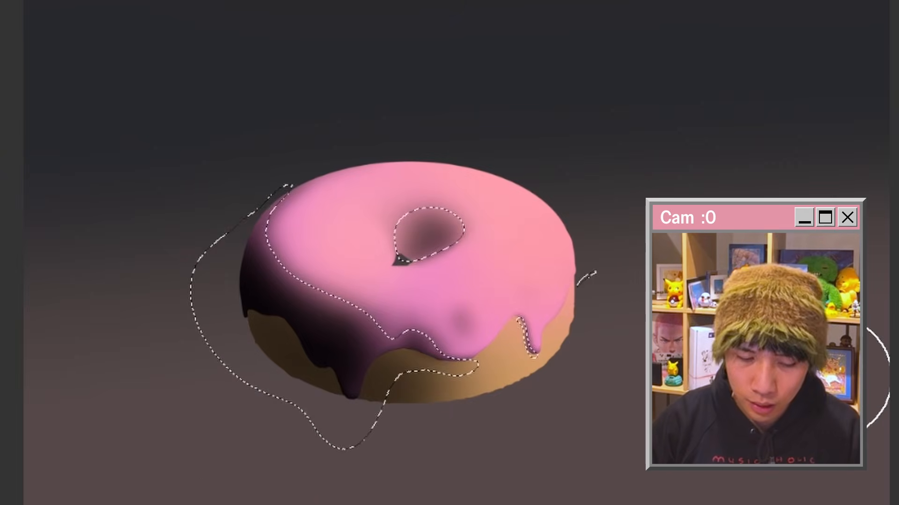
left_click_drag(487, 261, 422, 236)
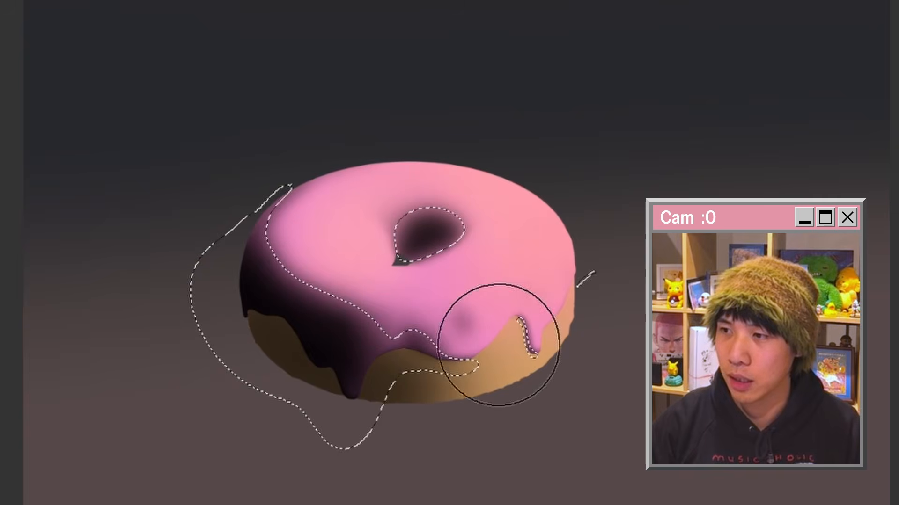
key("ctrl+d")
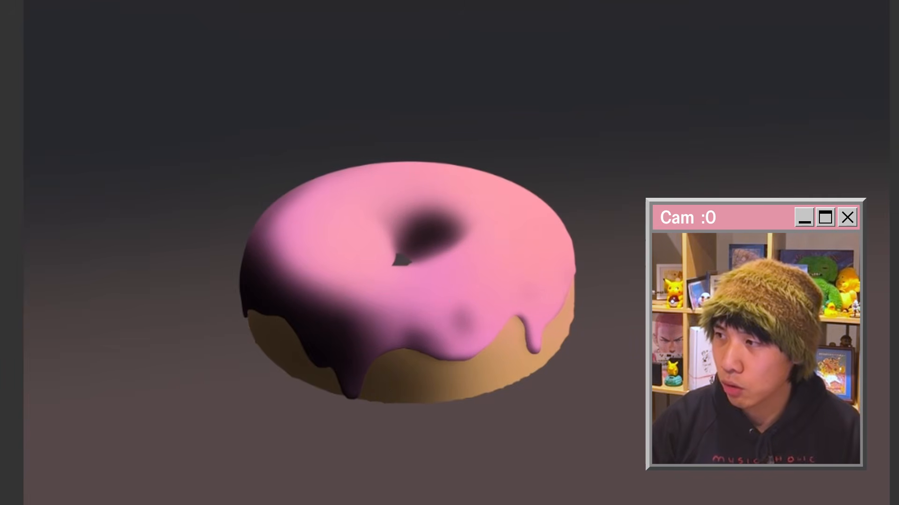
- Set up separate Ikey and Dkey key-light layers and load the DShadow mask as a selection for Dkey
key("ctrl+j")
key("ctrl+z")
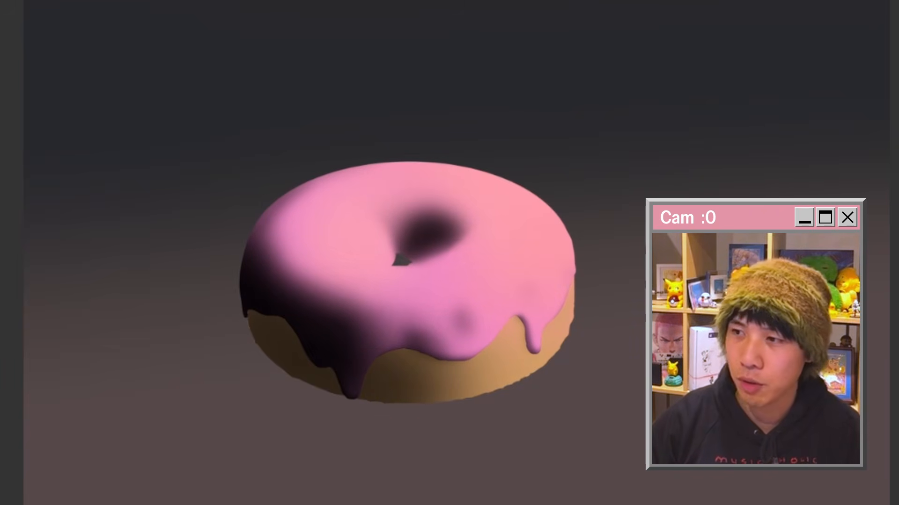
scroll(879, 299, "up", 2)
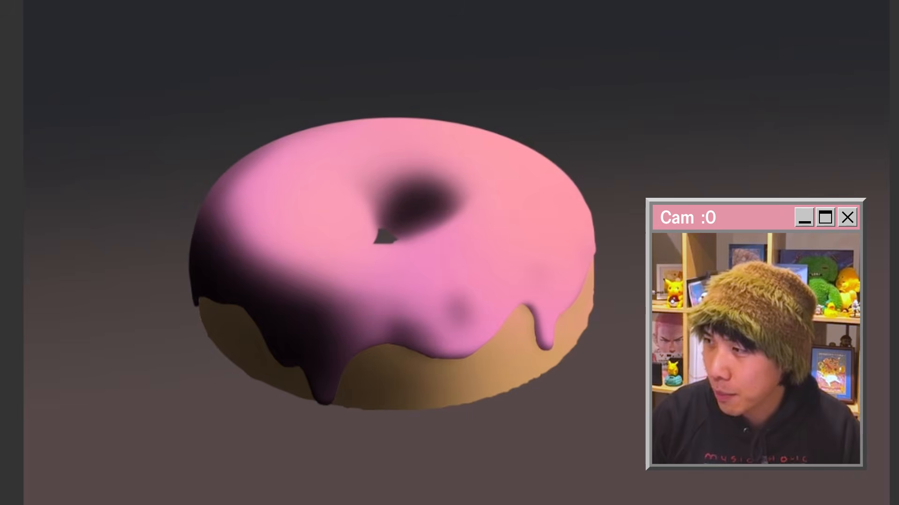
mouse_move(608, 296)
left_mouse_down()
mouse_move(54, 406)
mouse_move(839, 280)
left_mouse_up()
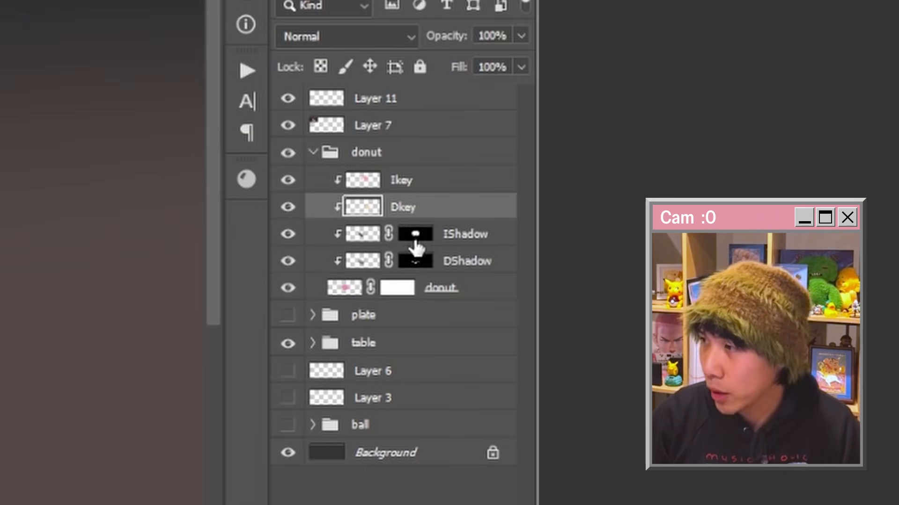
left_click(415, 260, "ctrl")
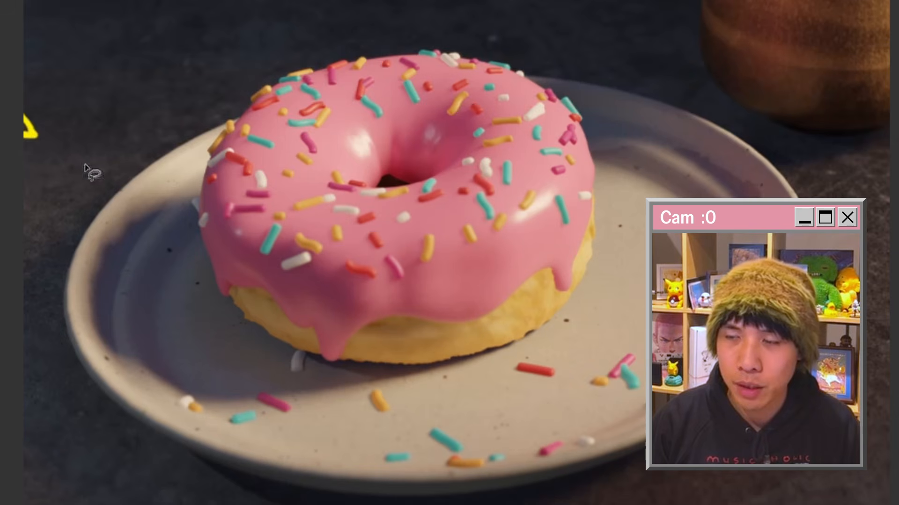
scroll(248, 252, "up", 8)
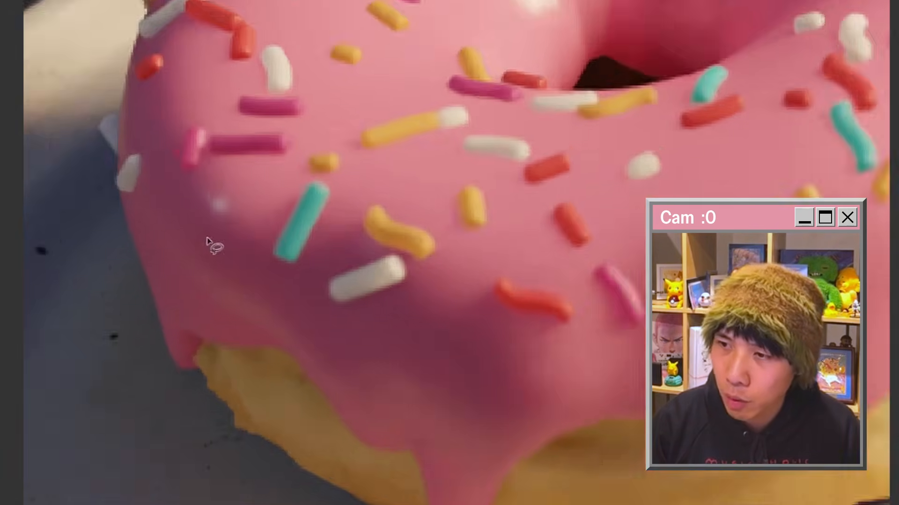
- Brush soft reflected pink light along the icing's lower left edge and front drips, using the reference donut as a guide
scroll(236, 328, "down", 5)
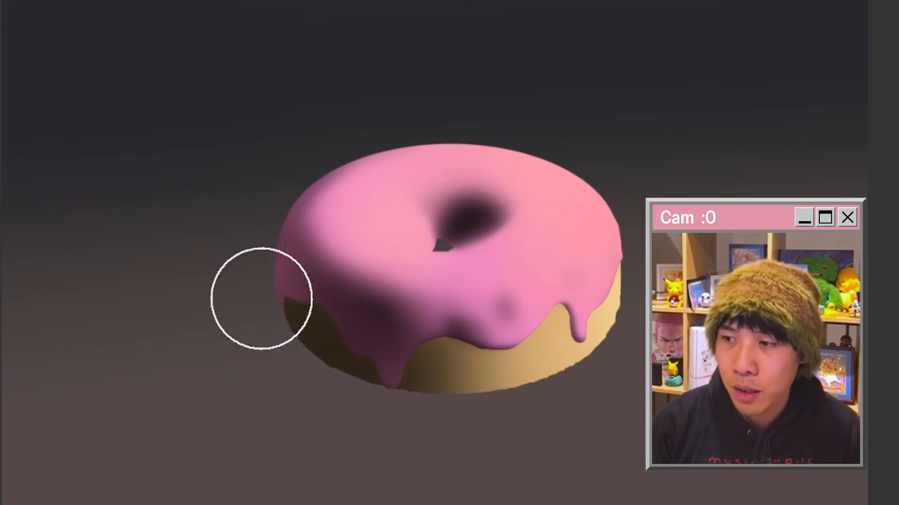
mouse_move(260, 301)
left_mouse_down()
mouse_move(347, 382)
mouse_move(348, 354)
mouse_move(330, 315)
mouse_move(484, 328)
mouse_move(425, 331)
mouse_move(458, 354)
mouse_move(422, 351)
mouse_move(458, 396)
mouse_move(442, 345)
left_mouse_up()
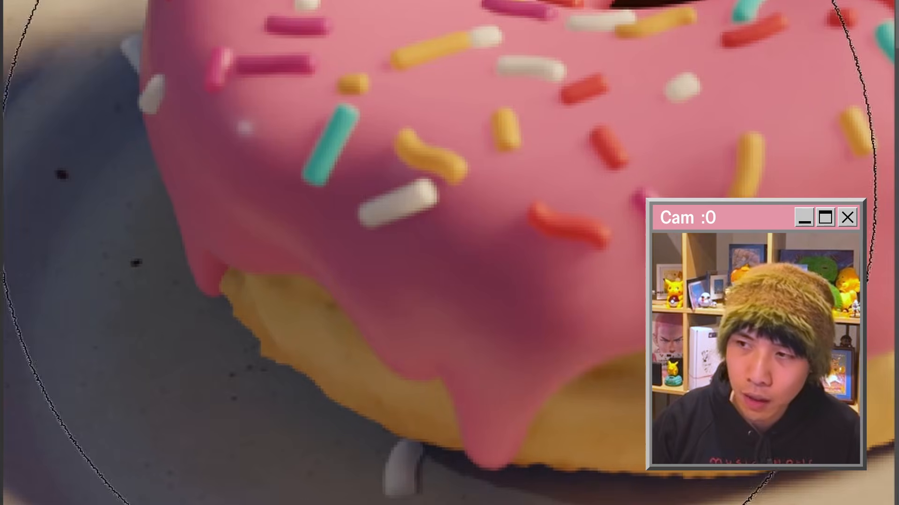
left_click_drag(389, 161, 337, 203)
left_click_drag(201, 299, 374, 304)
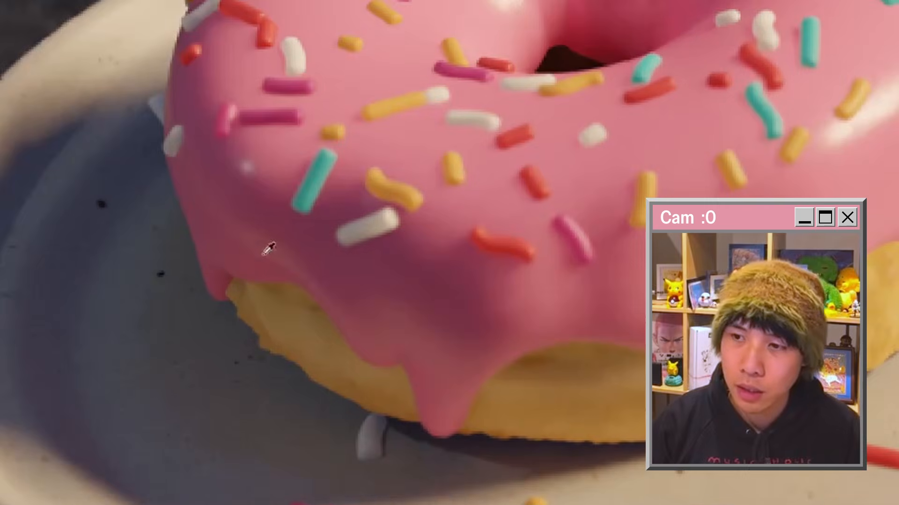
mouse_move(287, 250)
left_mouse_down()
mouse_move(222, 269)
mouse_move(239, 277)
left_mouse_up()
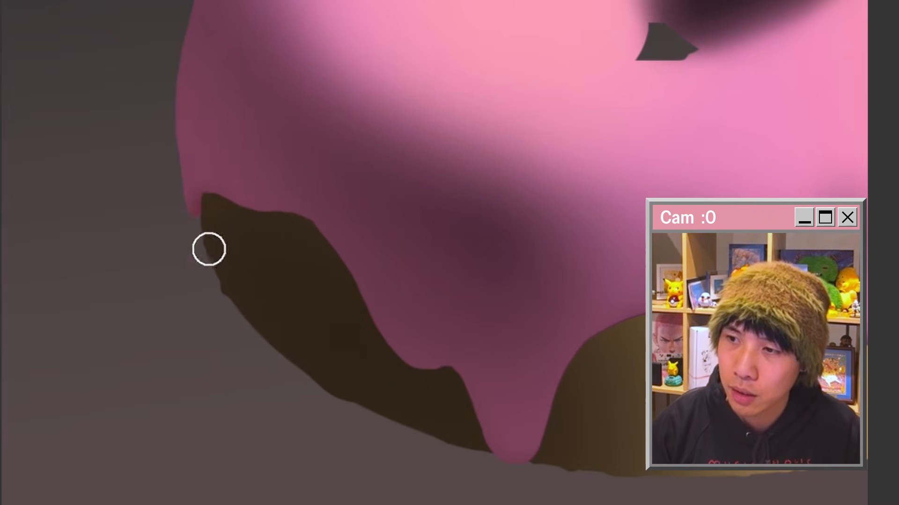
left_click_drag(389, 347, 246, 292)
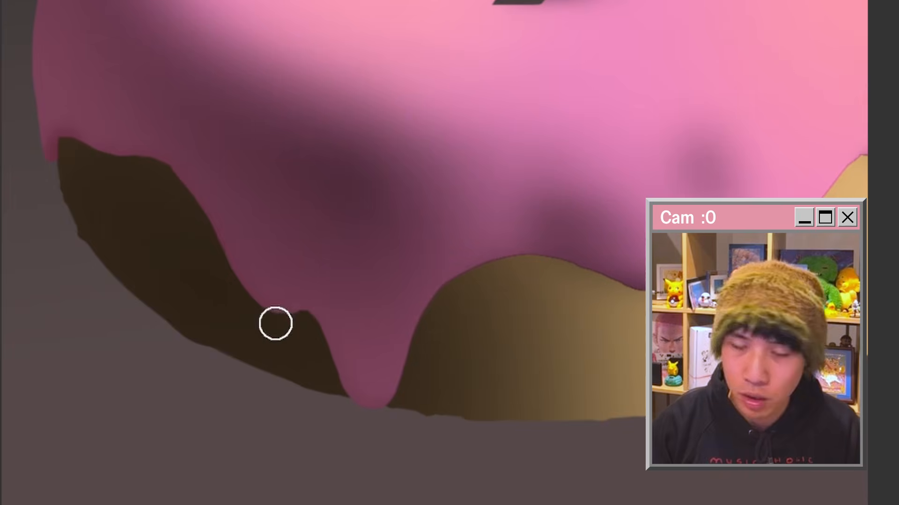
left_click_drag(335, 372, 283, 288)
left_click_drag(568, 198, 478, 202)
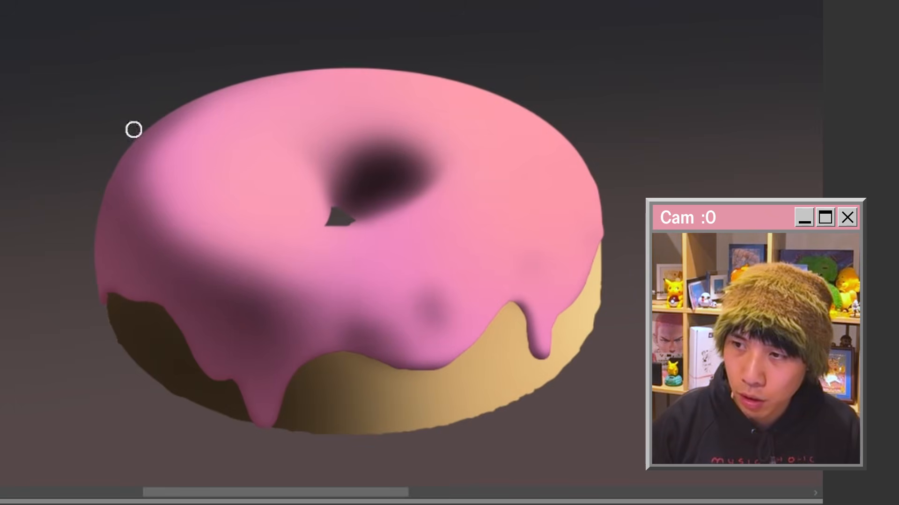
- Enlarge the brush and add a soft reflected rim light along the icing's upper left edge
key("bracketright")
key("bracketright")
key("bracketright")
left_click_drag(125, 175, 229, 72)
left_click_drag(127, 152, 152, 130)
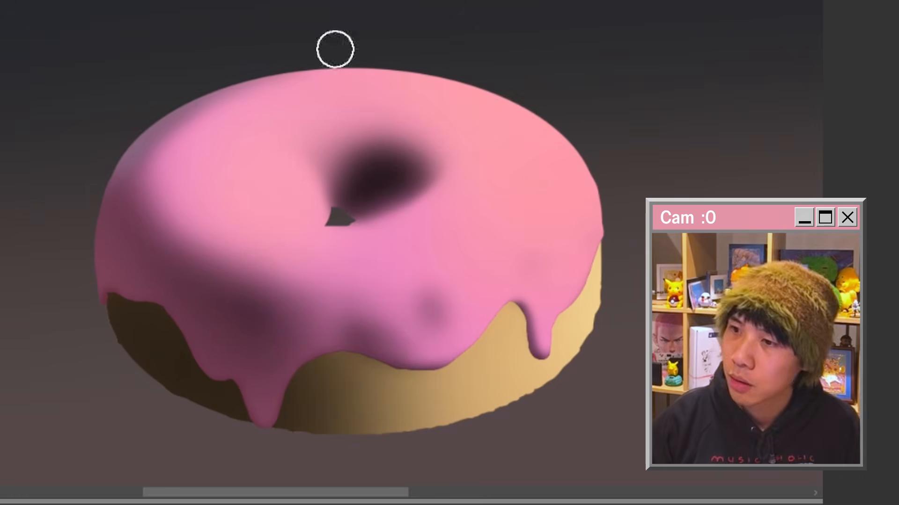
- Lighten the dark shadow inside the donut hole with a soft, larger brush
key("bracketleft")
key("bracketleft")
key("bracketright")
key("bracketright")
key("bracketright")
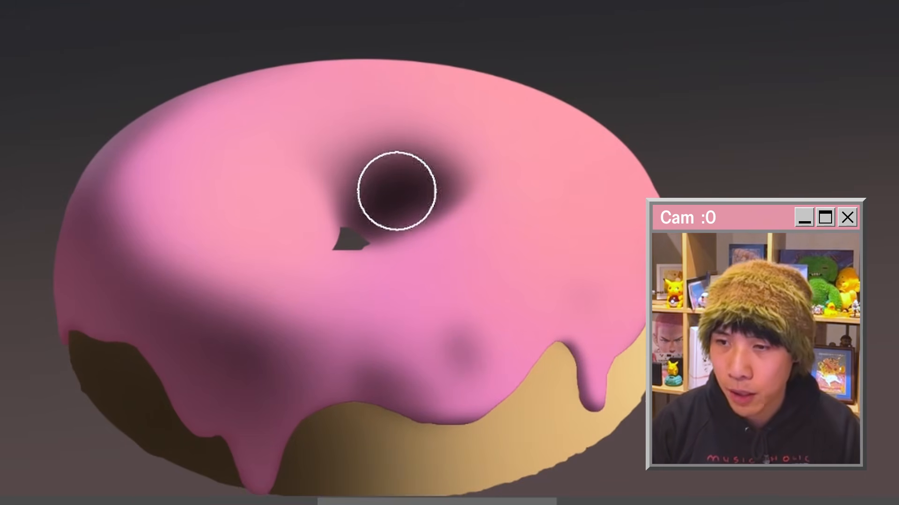
mouse_move(396, 191)
left_mouse_down()
mouse_move(394, 211)
mouse_move(374, 186)
mouse_move(413, 161)
mouse_move(367, 182)
mouse_move(398, 186)
mouse_move(391, 202)
mouse_move(379, 191)
mouse_move(412, 178)
mouse_move(411, 203)
left_mouse_up()
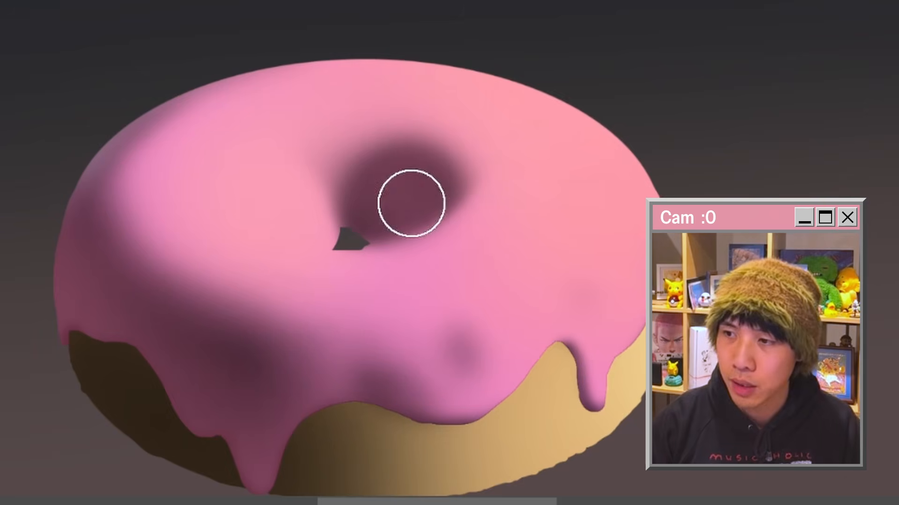
- Sample the icing pink below the hole and repaint the hole's upper and left rim with a smaller brush
left_click(381, 262, "alt")
key("bracketleft")
key("bracketleft")
key("bracketleft")
mouse_move(356, 155)
left_mouse_down()
mouse_move(375, 159)
mouse_move(439, 134)
left_mouse_up()
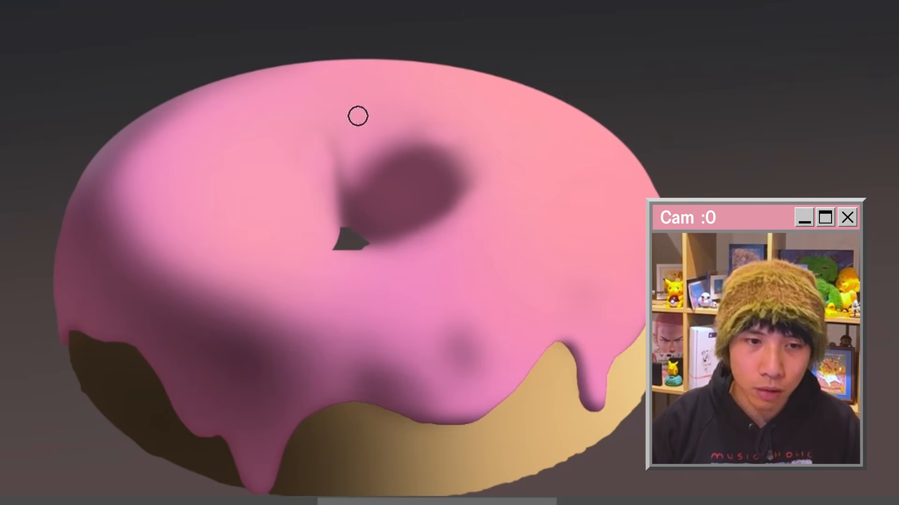
mouse_move(358, 115)
left_mouse_down()
mouse_move(332, 135)
mouse_move(348, 190)
mouse_move(318, 184)
mouse_move(338, 239)
left_mouse_up()
scroll(369, 295, "down", 3)
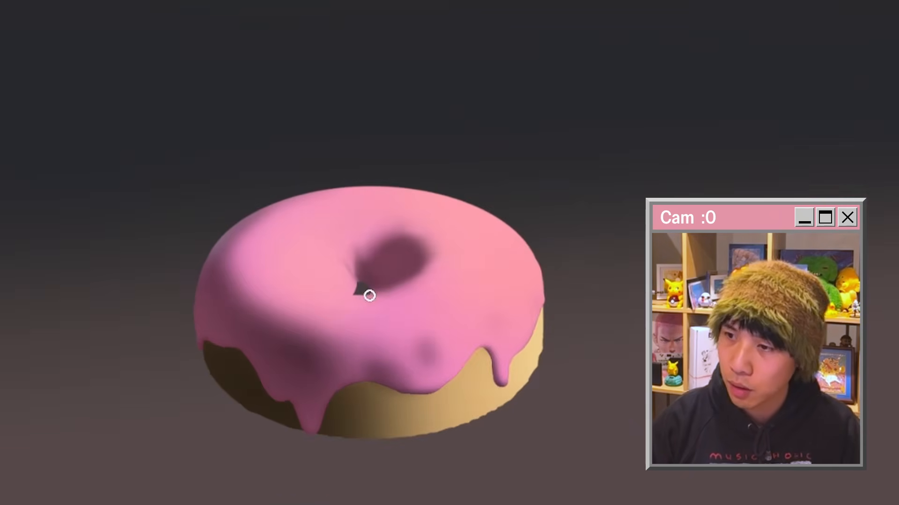
scroll(369, 295, "up", 1)
scroll(312, 228, "down", 2)
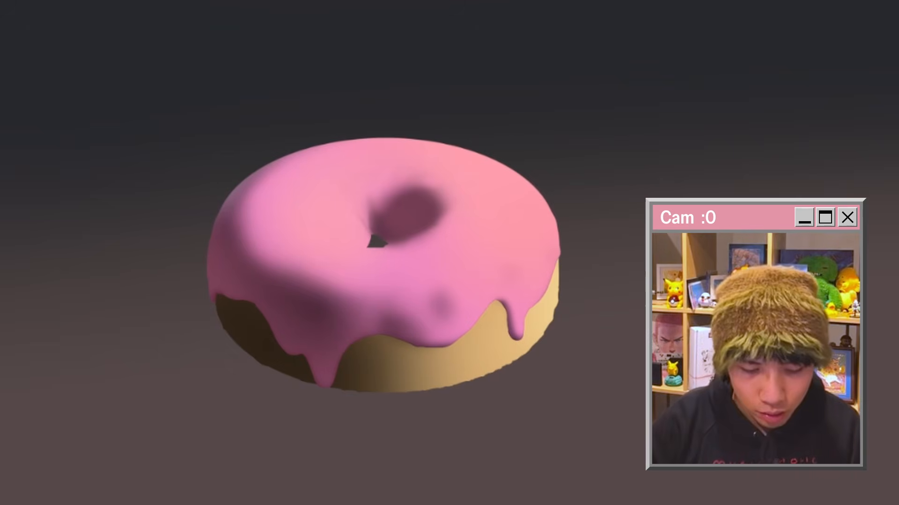
scroll(246, 286, "down", 2)
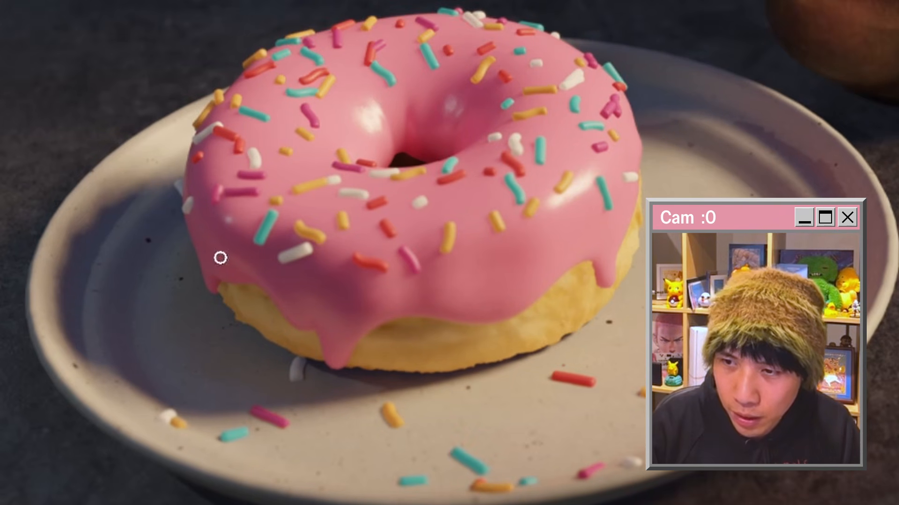
- Sketch orange bounce-light arrows on the reference donut's lower left and hole, and undo them
left_click_drag(311, 336, 326, 350)
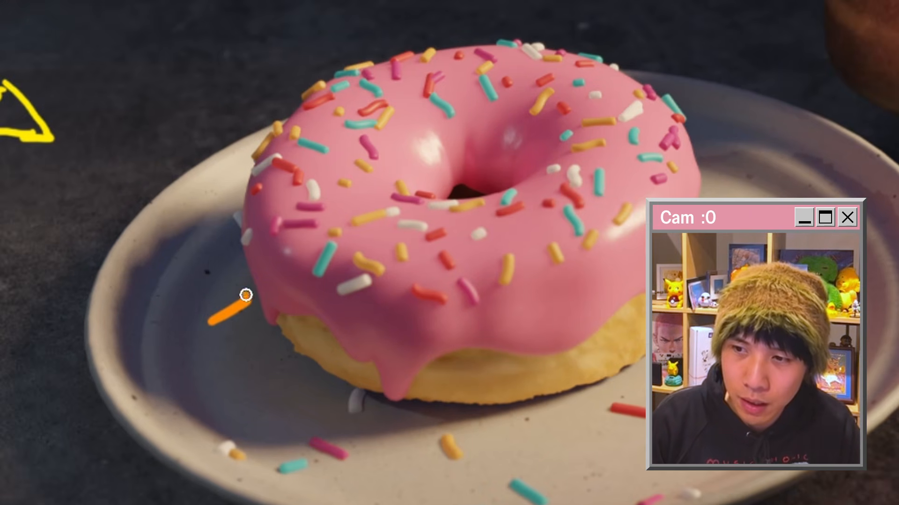
left_click_drag(287, 363, 323, 322)
left_click_drag(301, 322, 328, 336)
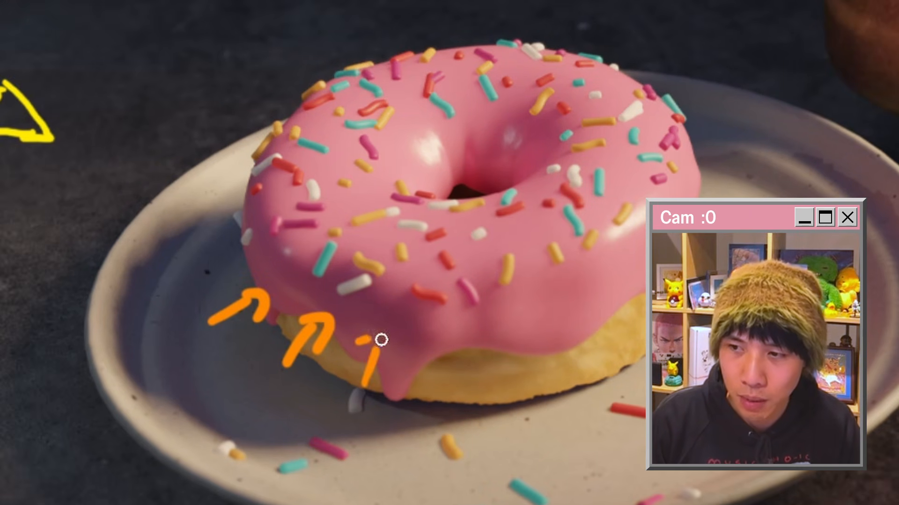
key("ctrl+z")
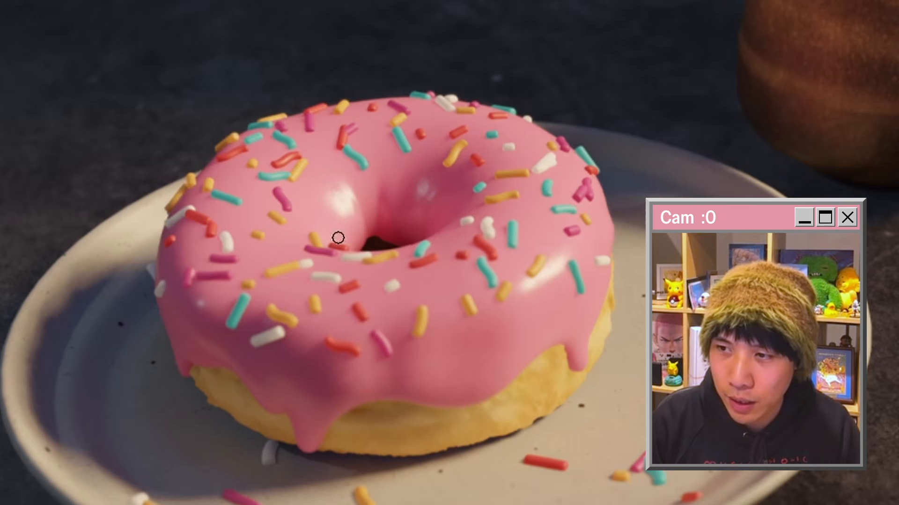
left_click_drag(656, 1, 398, 156)
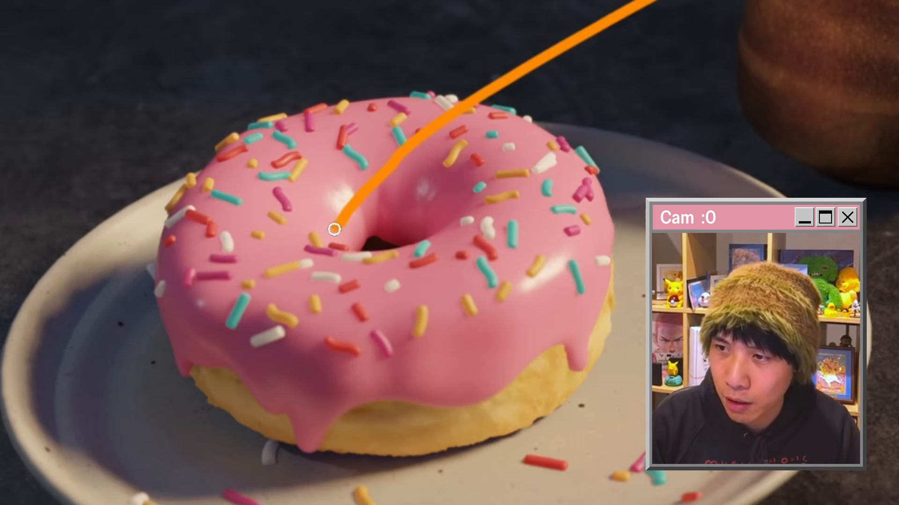
left_click_drag(334, 229, 426, 213)
mouse_move(383, 238)
left_mouse_down()
mouse_move(442, 226)
mouse_move(431, 249)
mouse_move(519, 247)
left_mouse_up()
key("ctrl+z")
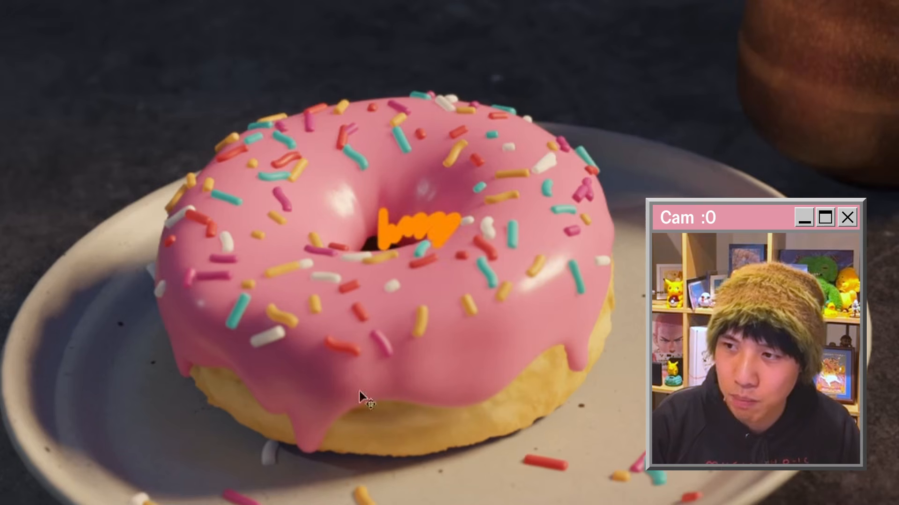
key("ctrl+z")
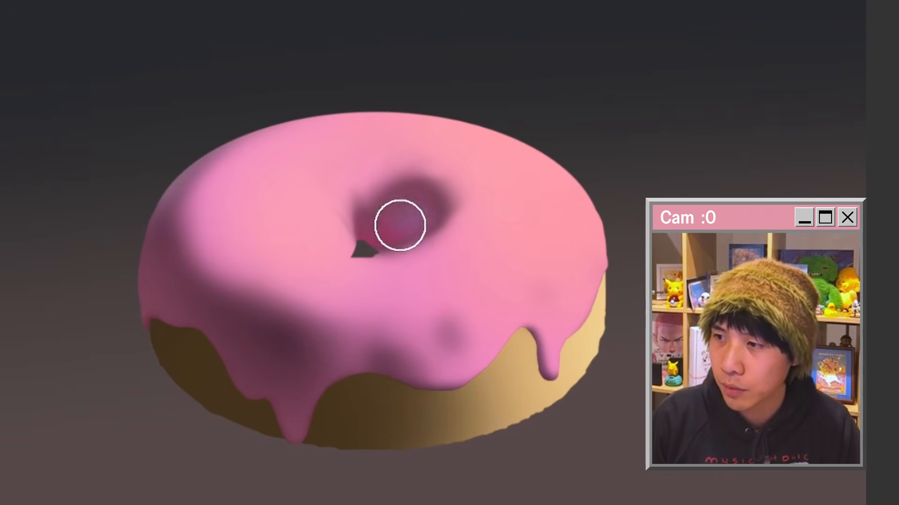
- Refine the reflected light around the hole and deepen the soft purple shadow band along the icing's front left side
left_click_drag(350, 362, 381, 309)
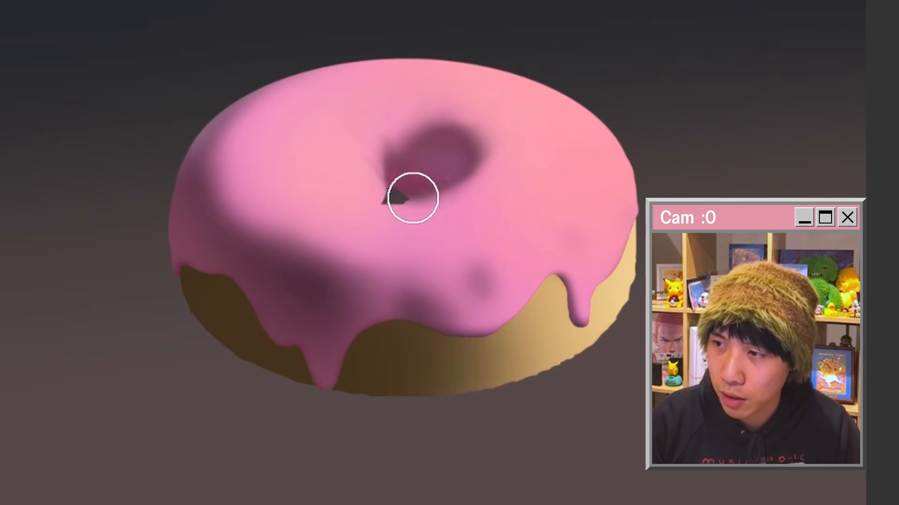
left_click_drag(413, 198, 388, 272)
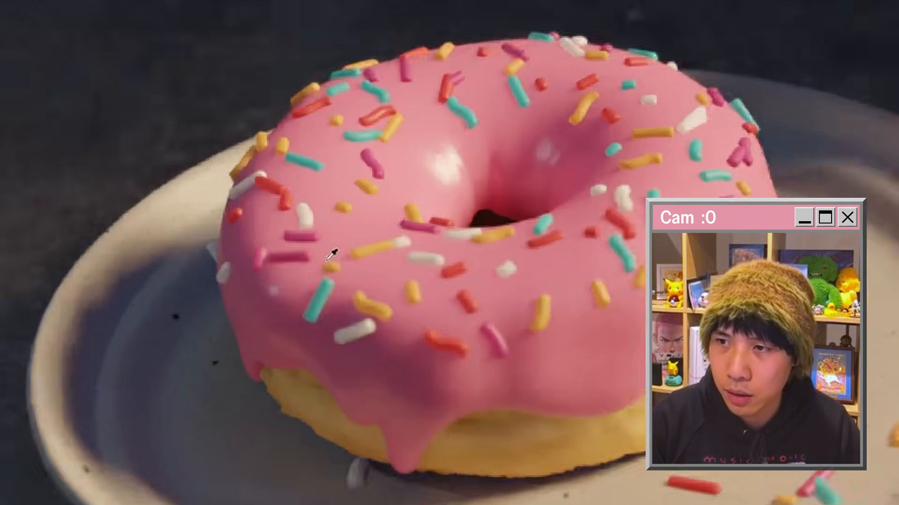
mouse_move(249, 297)
left_mouse_down()
mouse_move(220, 224)
mouse_move(238, 275)
left_mouse_up()
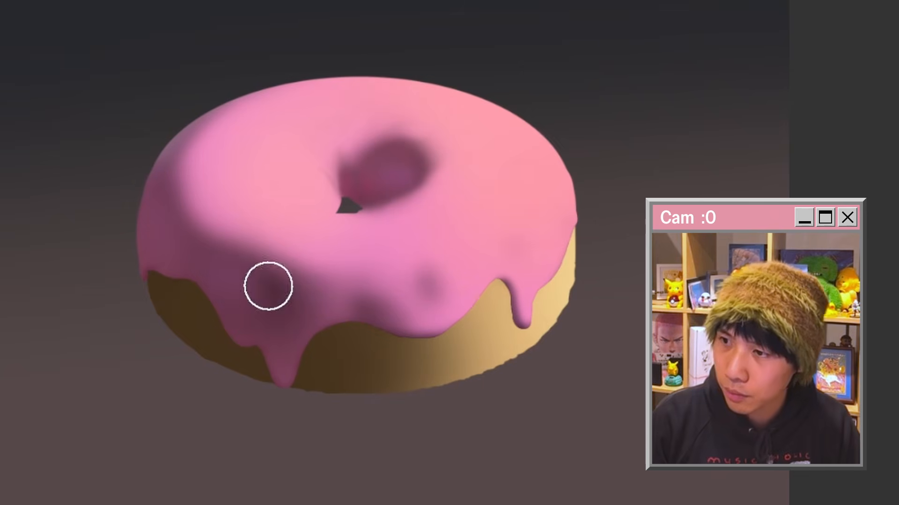
mouse_move(268, 286)
left_mouse_down()
mouse_move(250, 270)
mouse_move(280, 298)
mouse_move(147, 187)
left_mouse_up()
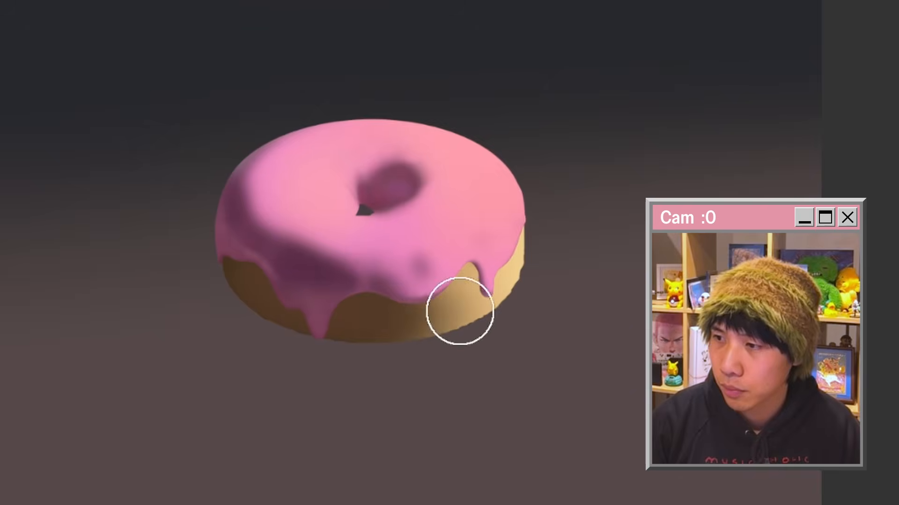
- Brush soft light over the dough's lower front right edge with a large brush
key("bracketleft")
key("bracketleft")
key("bracketleft")
key("bracketright")
key("bracketright")
key("bracketright")
key("bracketright")
key("bracketright")
key("bracketright")
left_click_drag(409, 327, 463, 348)
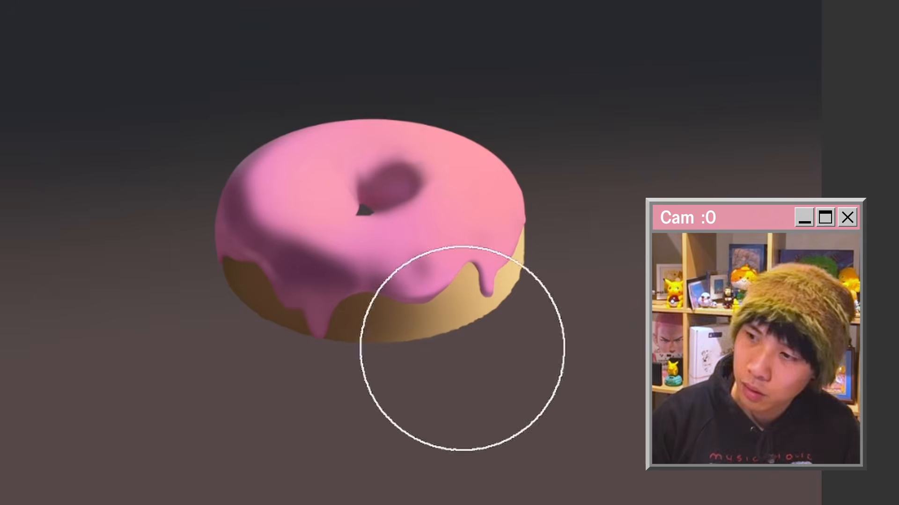
- Brush warm reflected light across the dough's shadowed left and front with a smaller brush
key("bracketleft")
key("bracketleft")
key("bracketleft")
key("bracketleft")
key("bracketleft")
key("bracketleft")
left_click_drag(289, 301, 421, 323)
scroll(299, 115, "down", 4)
scroll(304, 126, "up", 4)
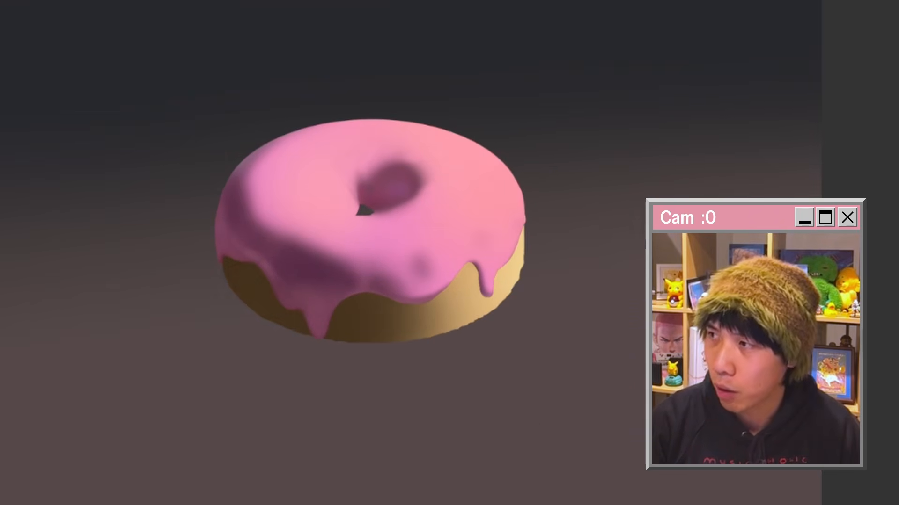
mouse_move(259, 269)
left_mouse_down()
mouse_move(353, 317)
mouse_move(309, 346)
left_mouse_up()
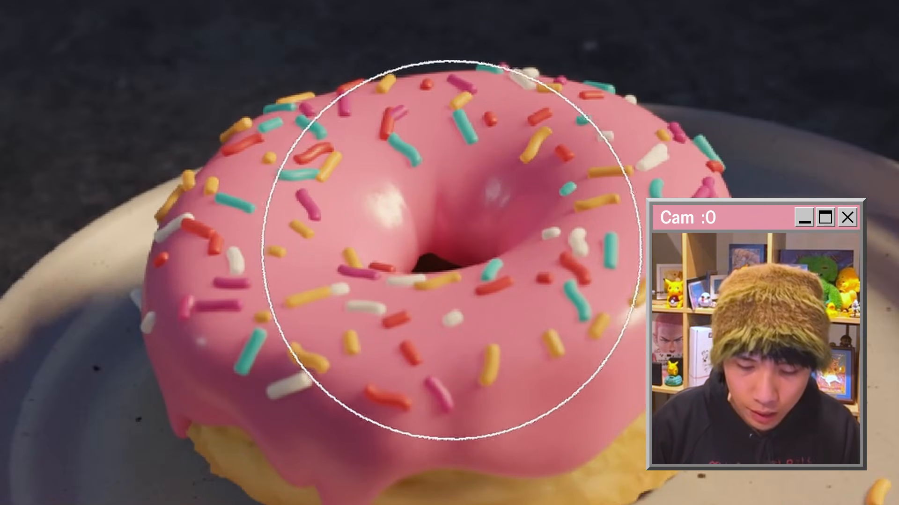
- Check the reference's glossy spots and, with a much smaller brush, paint a soft white highlight inside the hole
key("bracketleft")
key("bracketleft")
key("bracketleft")
key("bracketleft")
key("bracketleft")
key("bracketleft")
key("bracketleft")
key("bracketleft")
key("bracketleft")
key("bracketleft")
key("bracketleft")
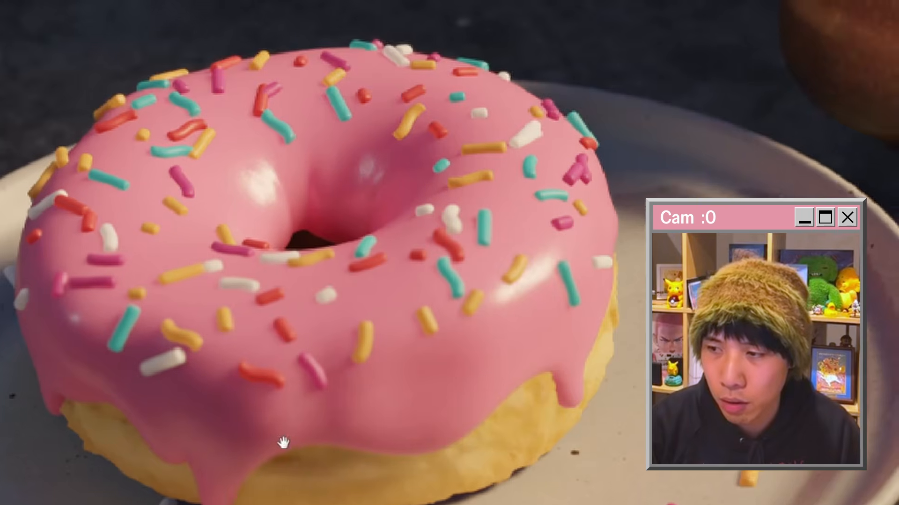
scroll(380, 371, "up", 5)
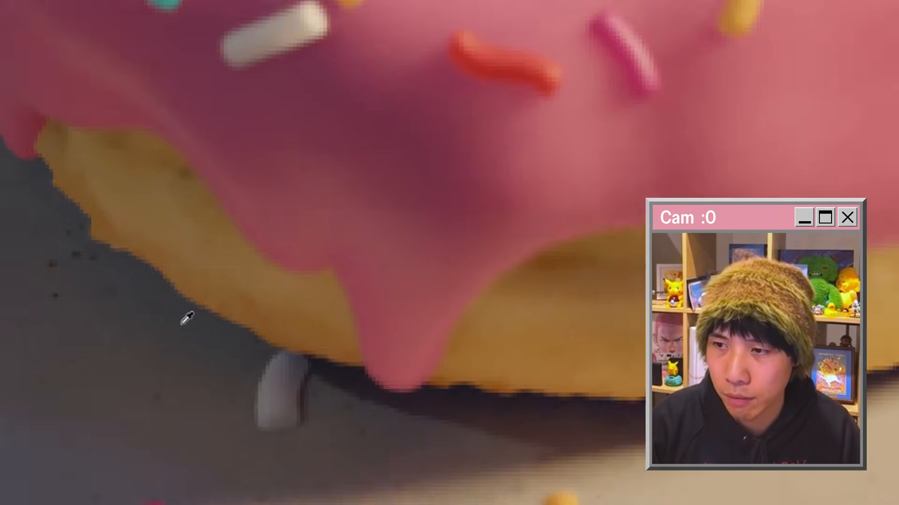
scroll(182, 318, "down", 5)
scroll(304, 335, "up", 4)
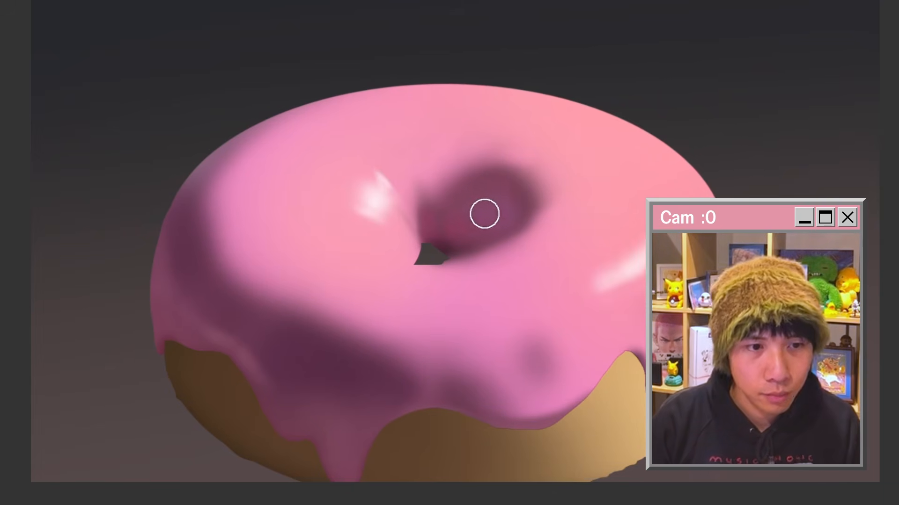
left_click_drag(476, 188, 468, 215)
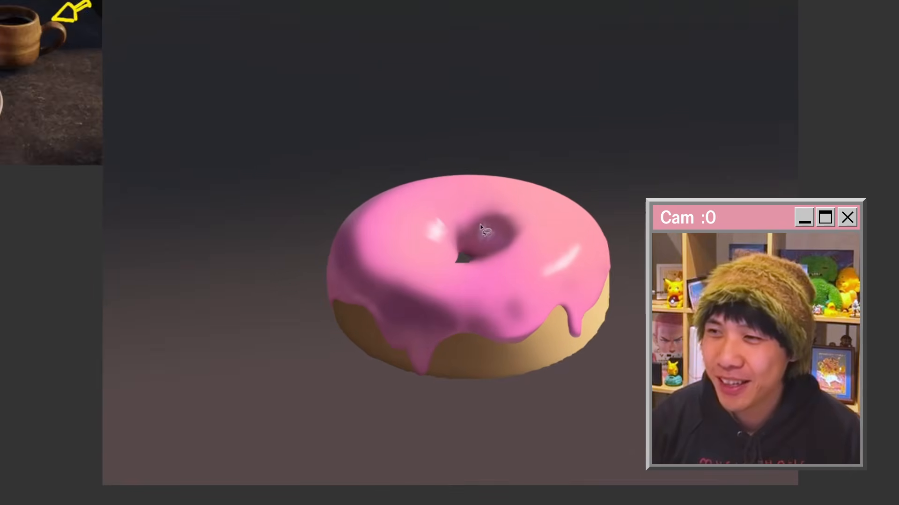
- Draw short rounded red sprinkles along the icing's upper left edge
scroll(480, 226, "up", 5)
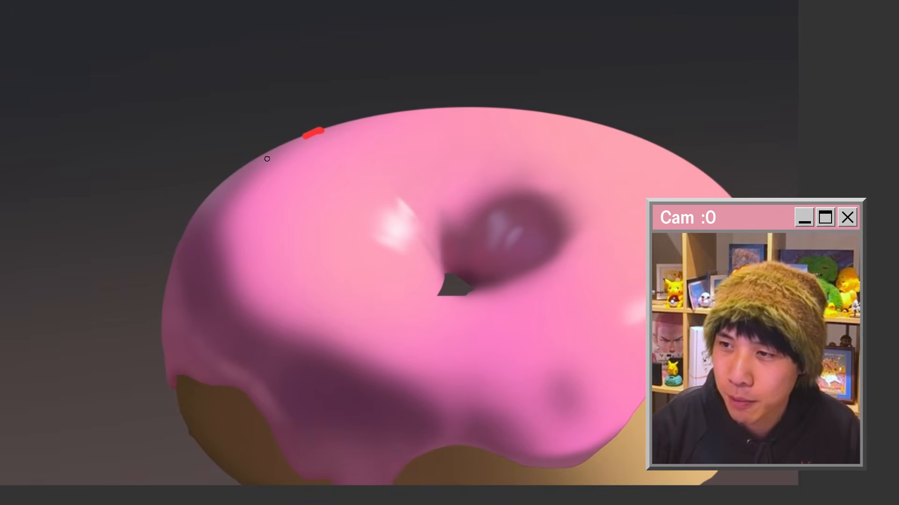
left_click_drag(271, 165, 254, 171)
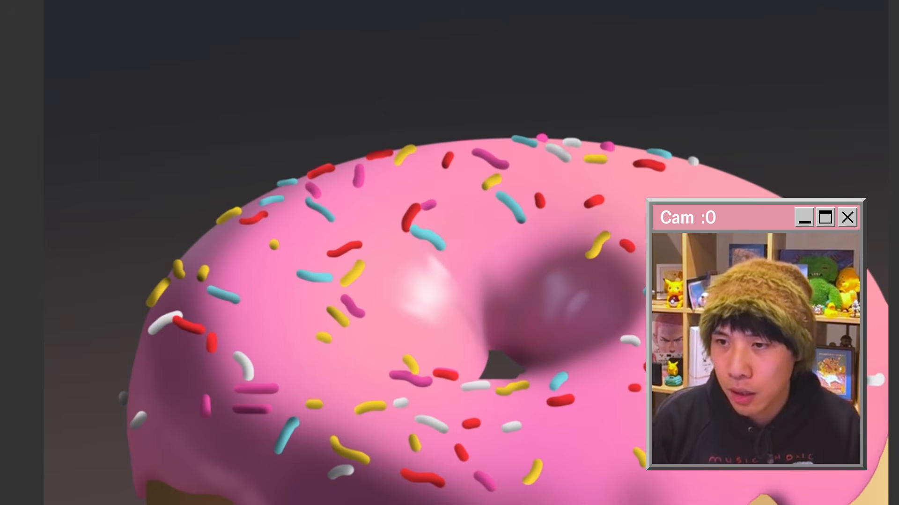
- Brush warmer light onto the red sprinkle touching the white one at the icing's left edge
scroll(149, 358, "up", 4)
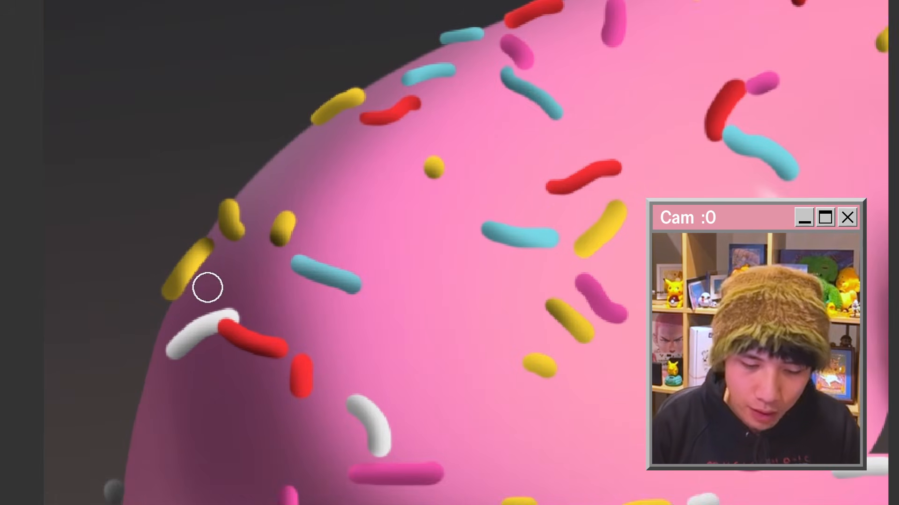
left_click(223, 335)
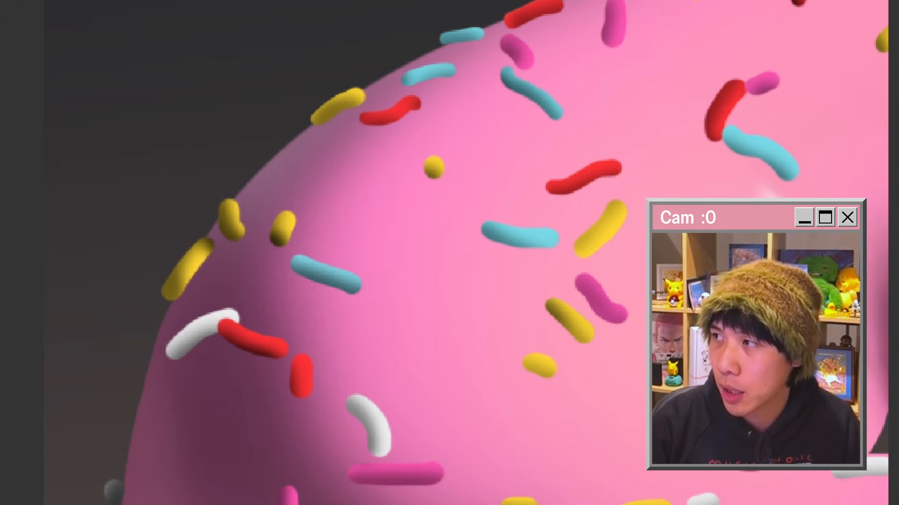
left_click_drag(224, 335, 270, 360)
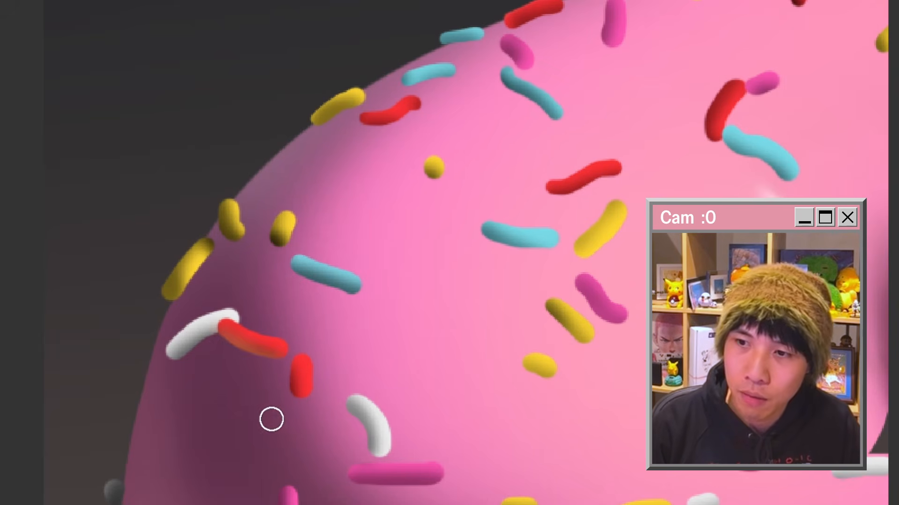
- Paint tiny soft white highlights on the red sprinkles at the icing's left edge and on the other sprinkles across the icing
key("ctrl+z")
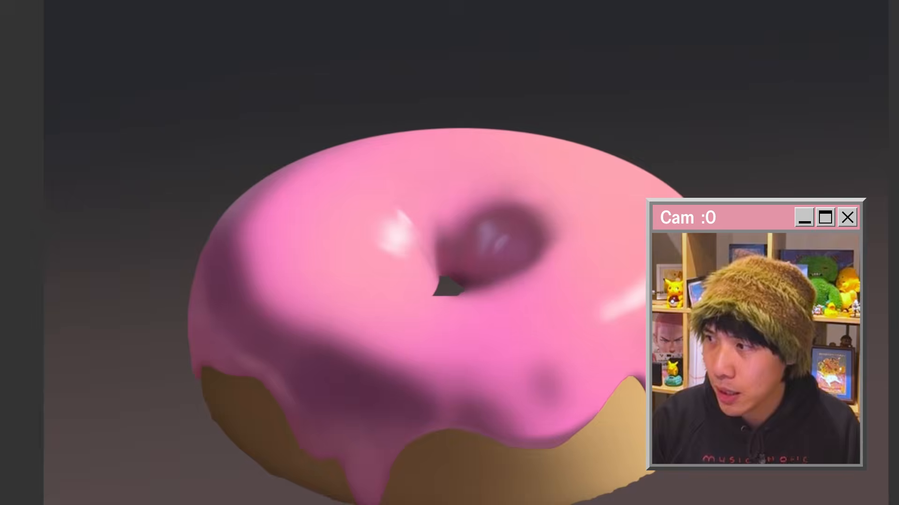
key("ctrl+z")
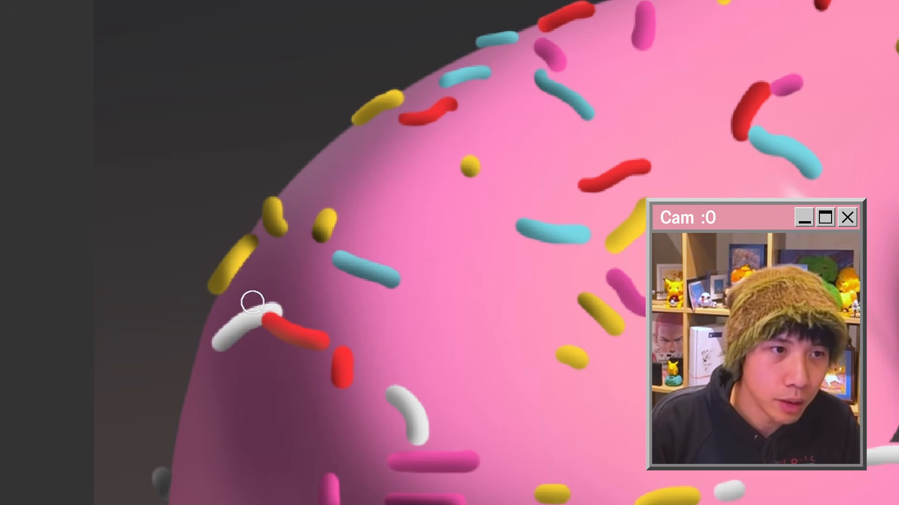
left_click_drag(367, 371, 388, 324)
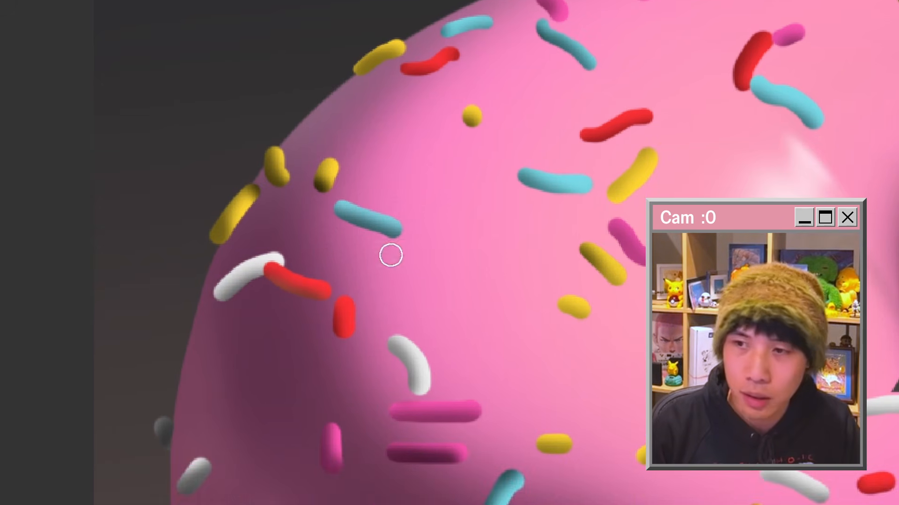
left_click_drag(391, 255, 421, 347)
left_click_drag(304, 247, 316, 261)
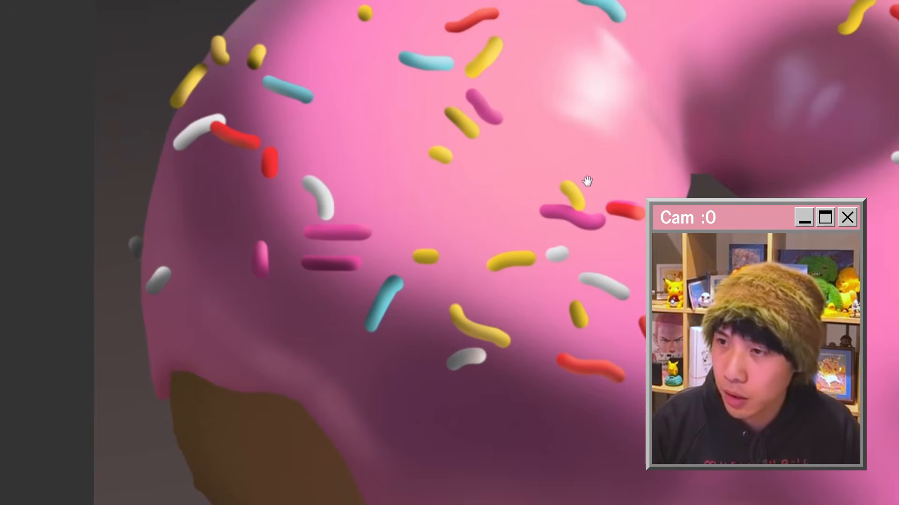
left_click_drag(587, 181, 668, 304)
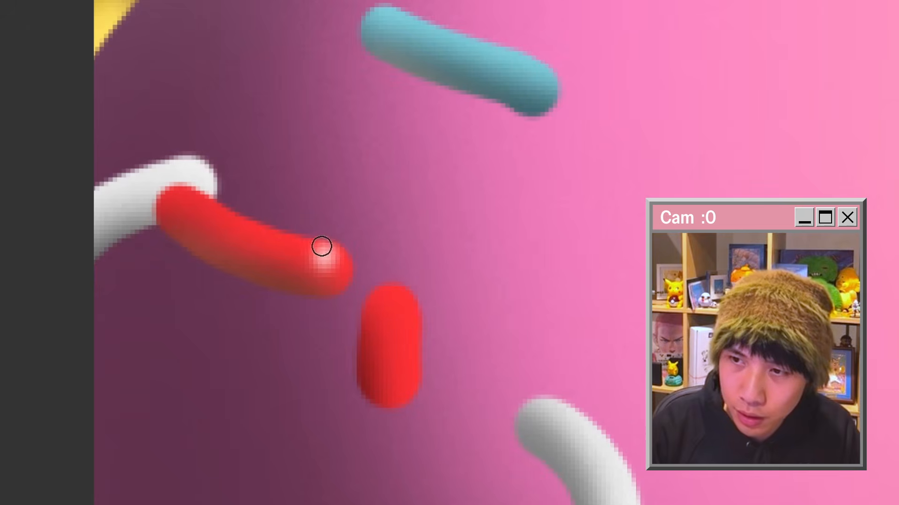
mouse_move(322, 246)
left_mouse_down()
mouse_move(343, 253)
mouse_move(330, 258)
mouse_move(330, 281)
left_mouse_up()
scroll(420, 183, "down", 5)
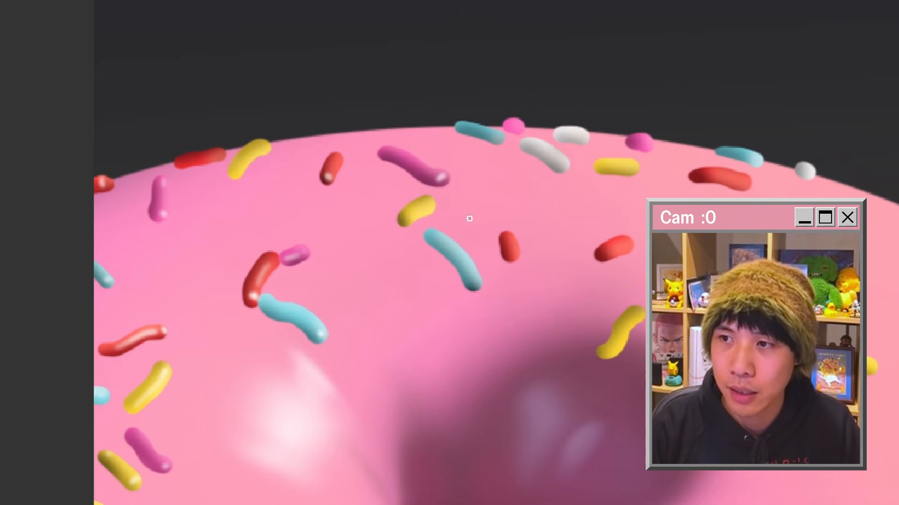
left_click_drag(469, 219, 428, 159)
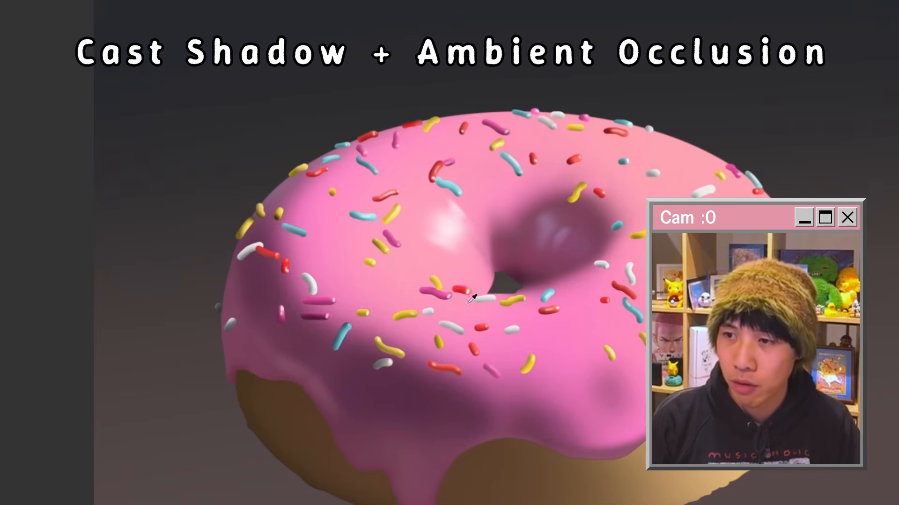
- Brush soft cast shadows and ambient occlusion on the icing beneath the sprinkles around the donut's hole
scroll(468, 303, "up", 3)
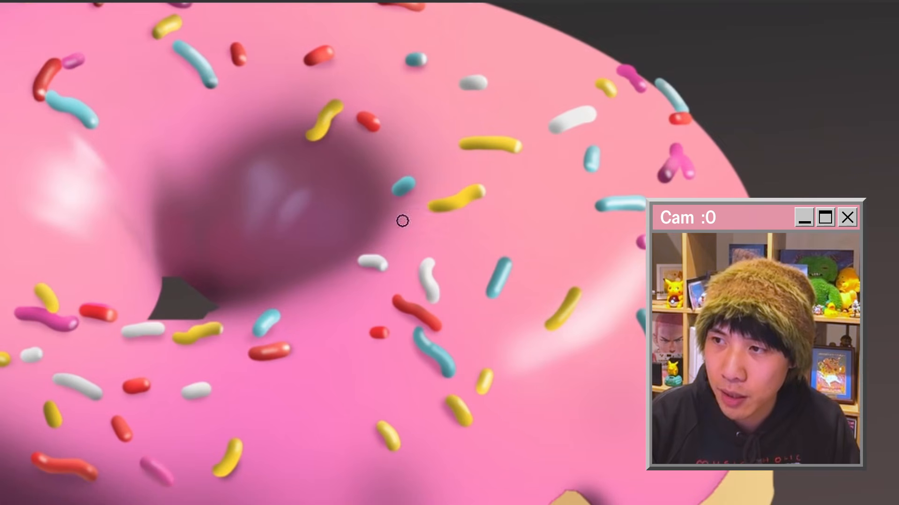
left_click_drag(402, 221, 481, 230)
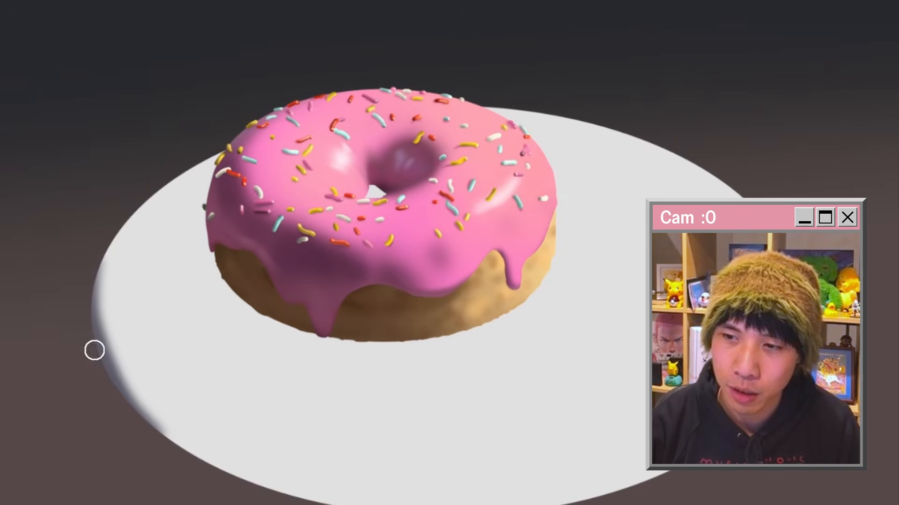
- Brush a soft dark blue-grey shadow along the lower left and front rim of the plate
mouse_move(92, 351)
left_mouse_down()
mouse_move(173, 435)
mouse_move(371, 501)
left_mouse_up()
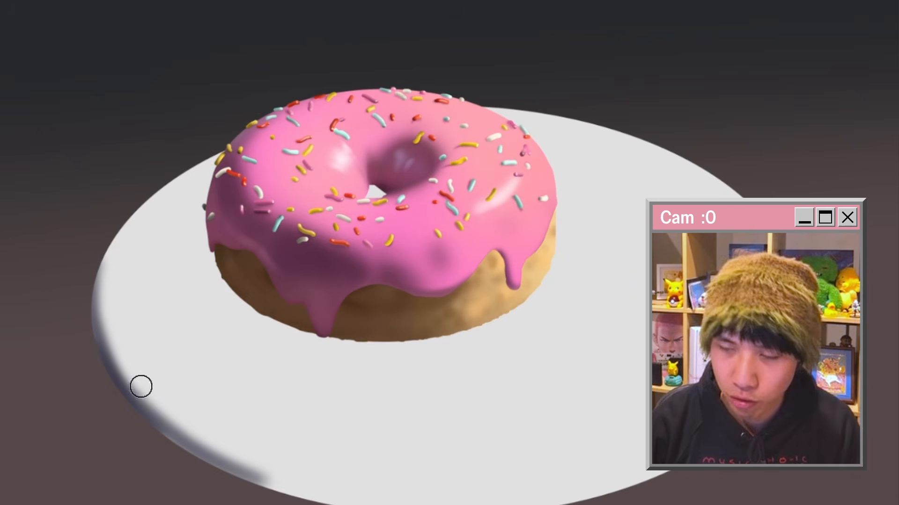
left_click_drag(140, 418, 361, 503)
left_click_drag(294, 499, 243, 423)
left_click_drag(39, 268, 161, 389)
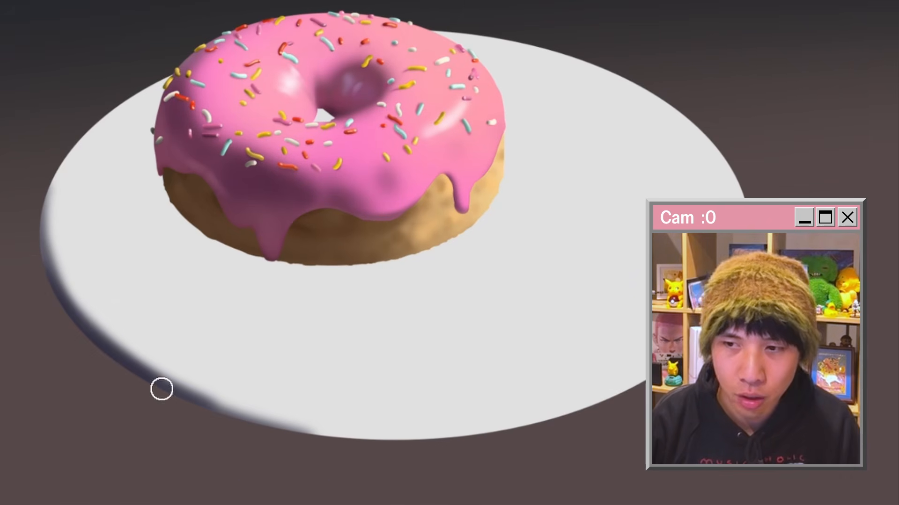
mouse_move(33, 242)
left_mouse_down()
mouse_move(42, 263)
mouse_move(240, 421)
mouse_move(504, 457)
left_mouse_up()
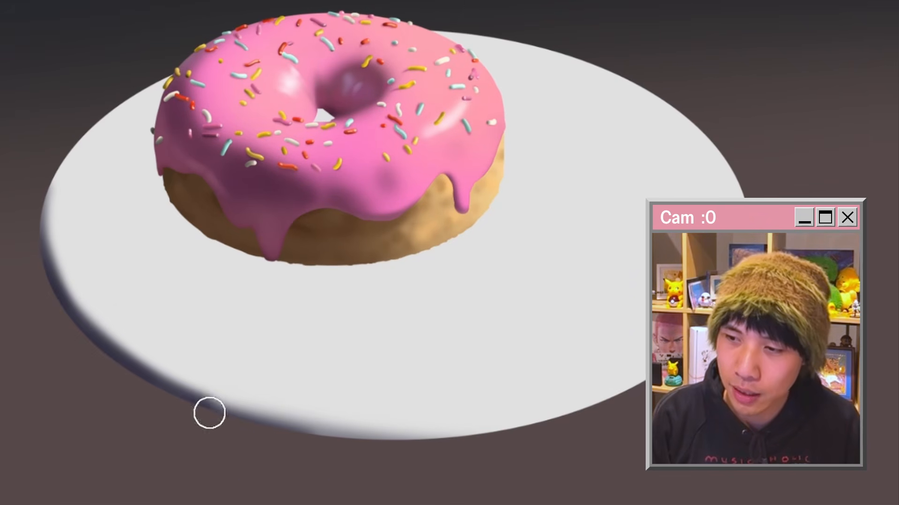
mouse_move(209, 413)
left_mouse_down()
mouse_move(405, 443)
mouse_move(467, 431)
mouse_move(240, 435)
mouse_move(322, 441)
left_mouse_up()
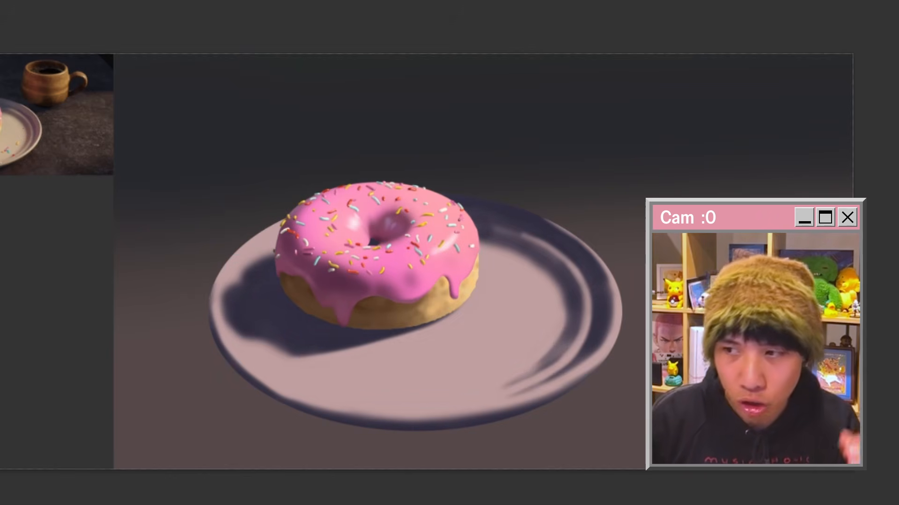
- Brush purple-tinted light from the weaker source into the shadows along the plate's right rim and inner ridge
scroll(495, 236, "up", 3)
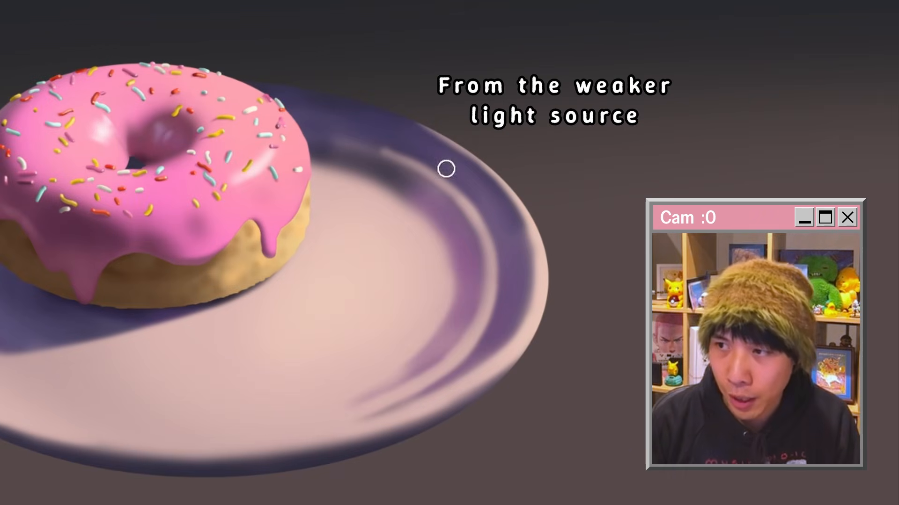
left_click_drag(445, 168, 421, 201)
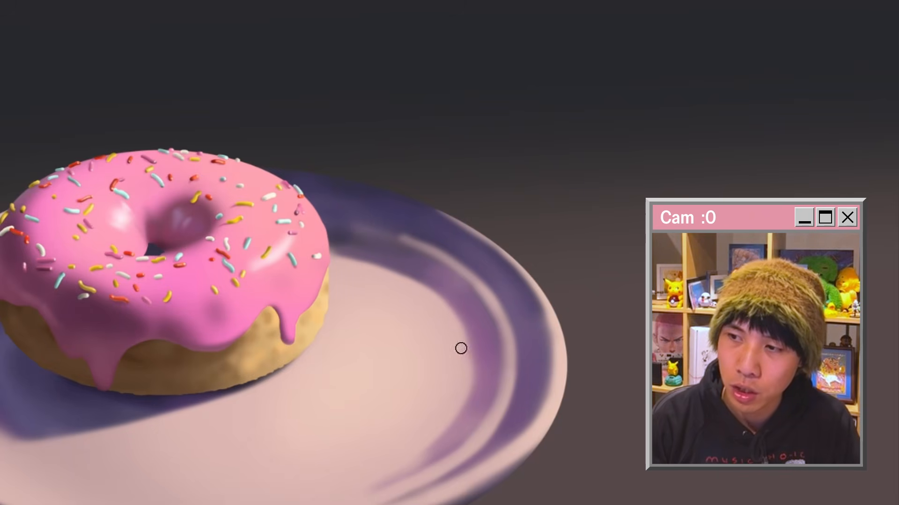
left_click_drag(461, 348, 447, 343)
left_click(331, 199, "alt")
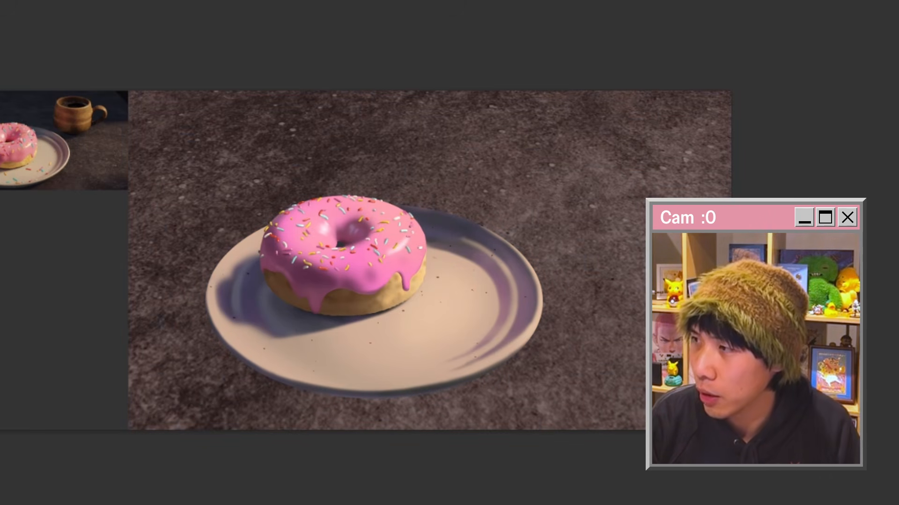
scroll(375, 260, "down", 1)
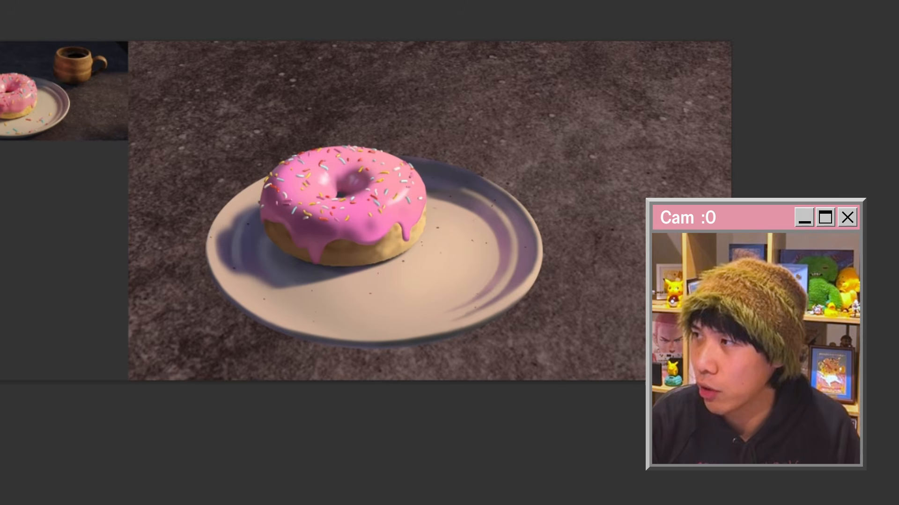